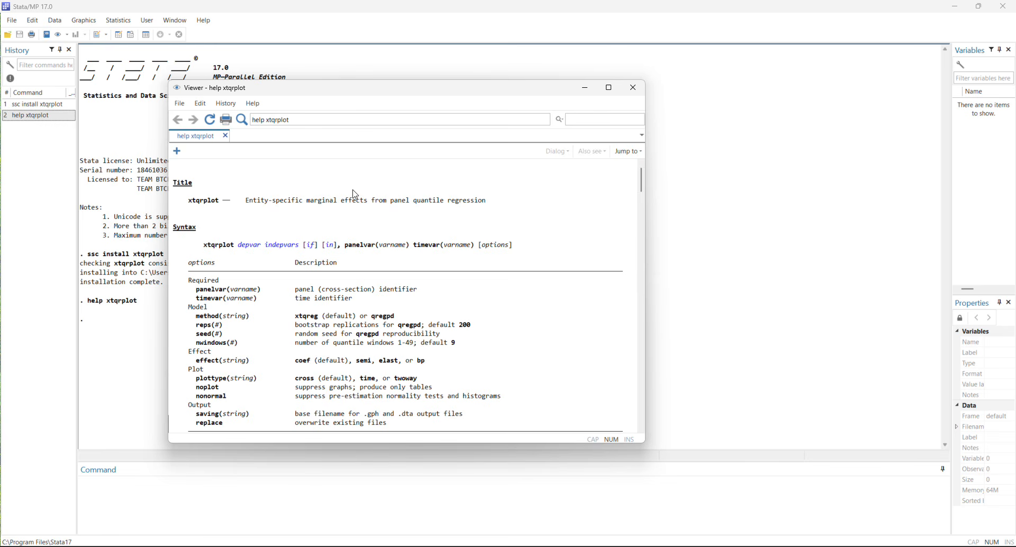
Skim the xtqrplot help file from the syntax through the effect types, examples and author sections.
left_click_drag(640, 180, 652, 430)
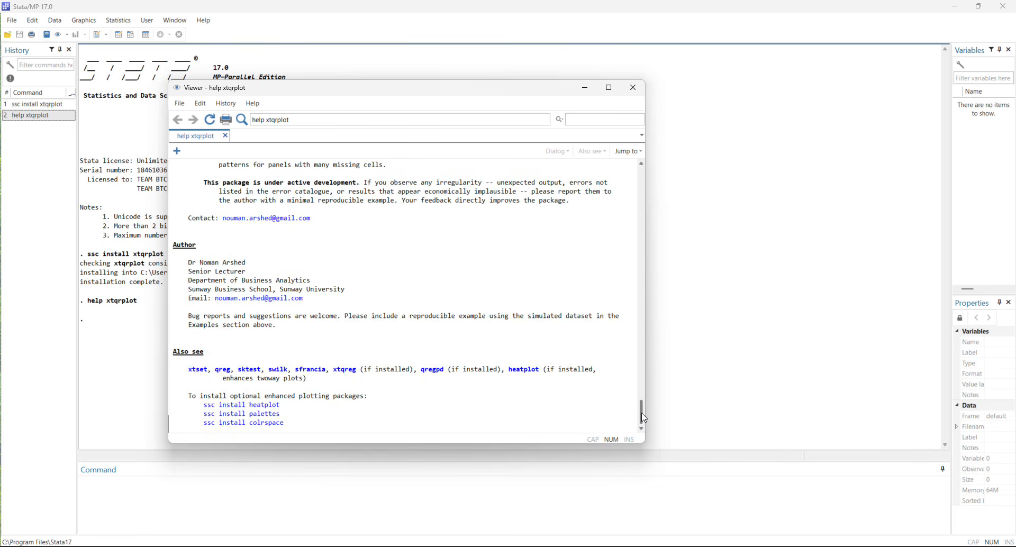
left_click_drag(641, 413, 645, 173)
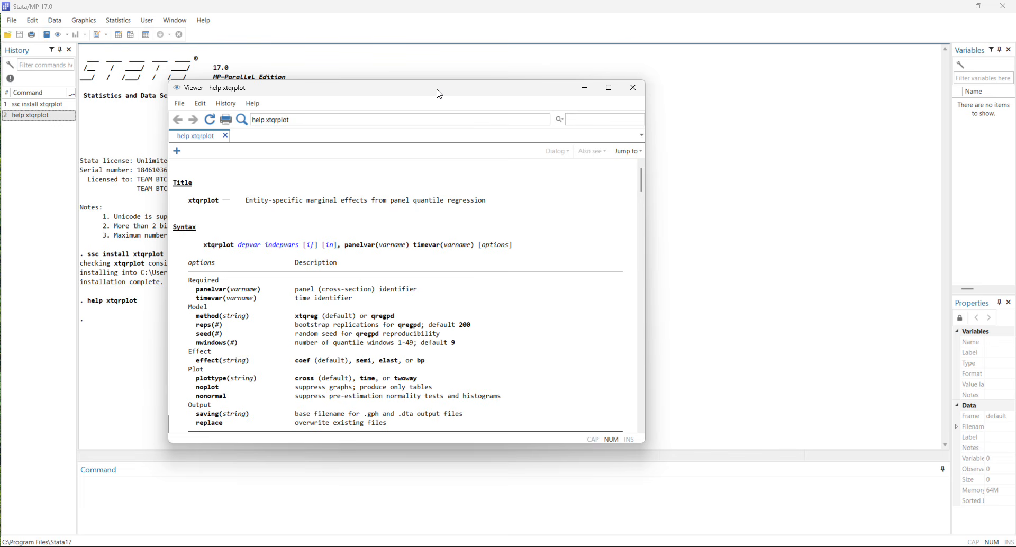
left_click_drag(439, 93, 599, 92)
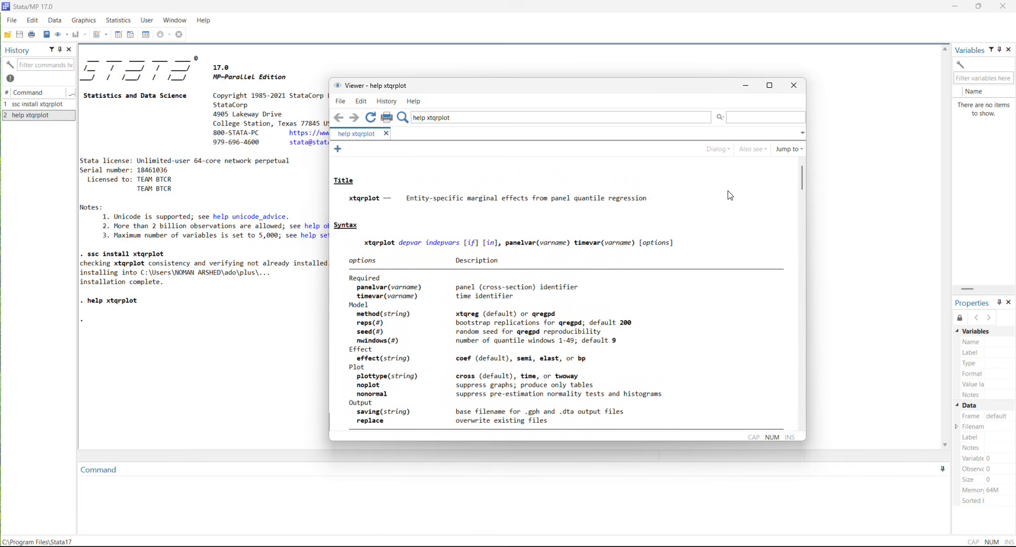
scroll(766, 249, "down", 6)
scroll(650, 384, "down", 20)
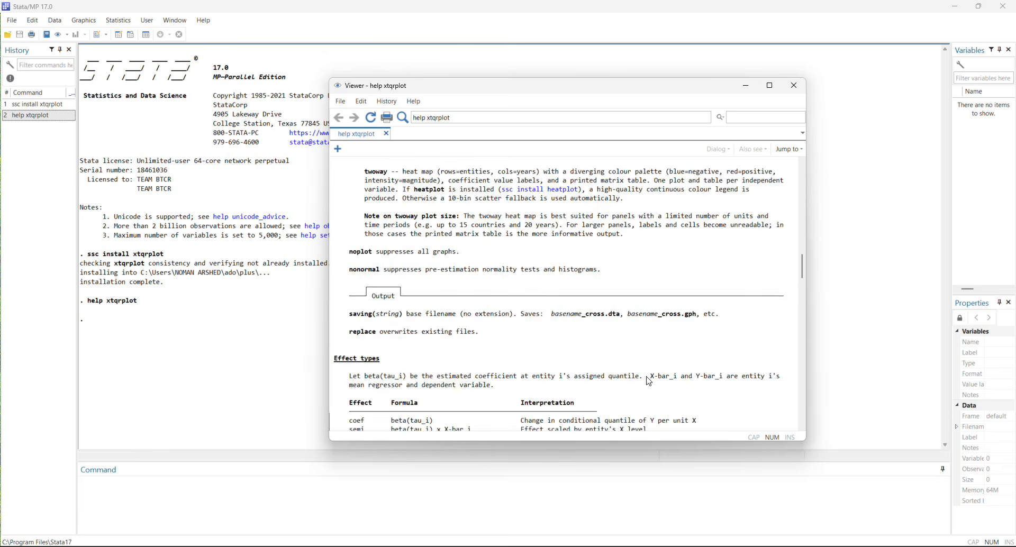
scroll(649, 381, "down", 10)
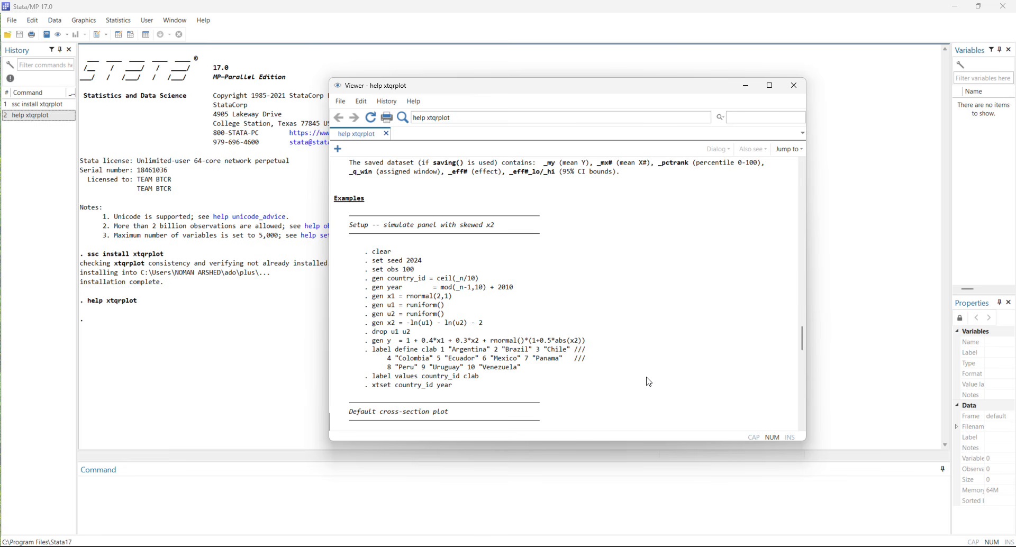
scroll(649, 382, "up", 15)
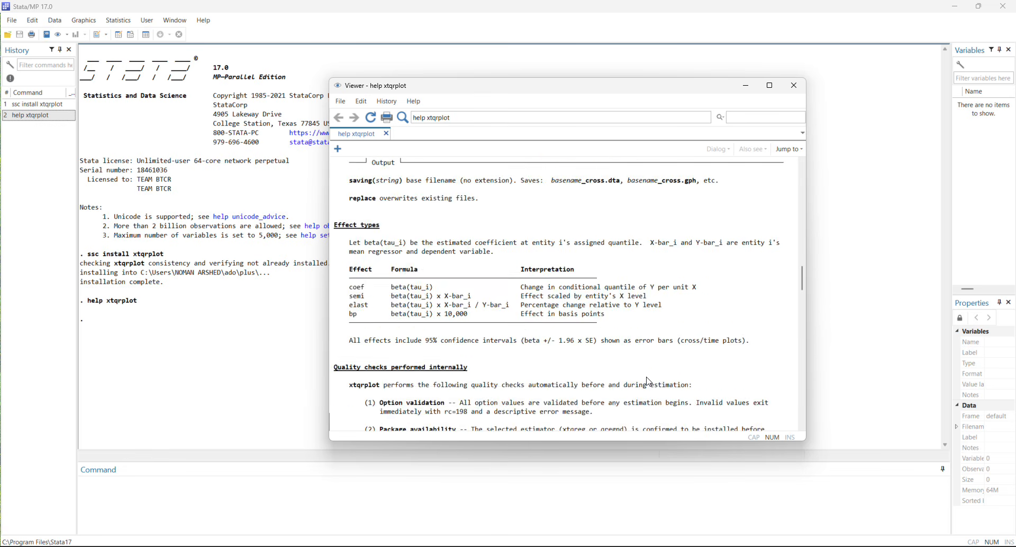
scroll(649, 382, "up", 12)
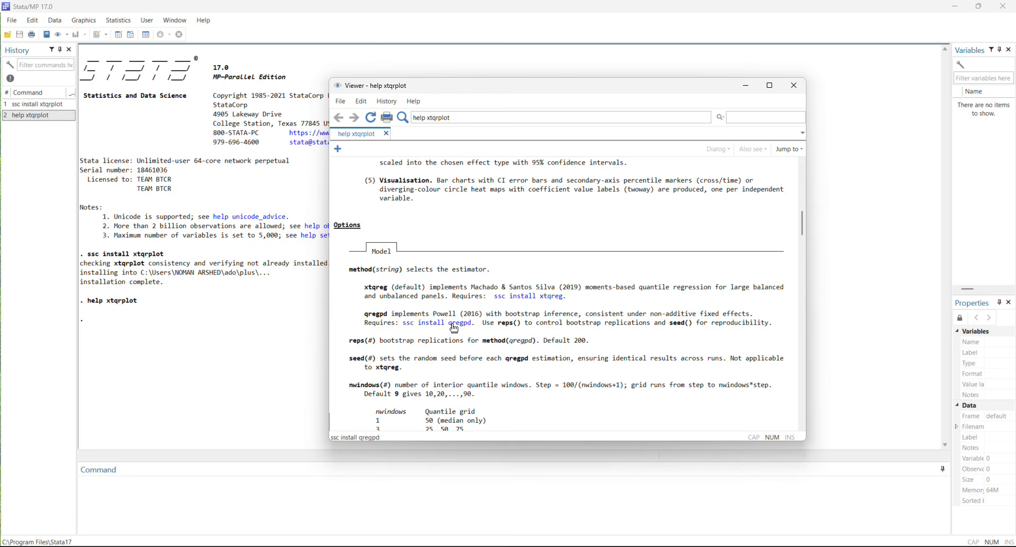
Read the Options section of the xtqrplot help, covering the model, effect and plot options.
scroll(664, 354, "down", 2)
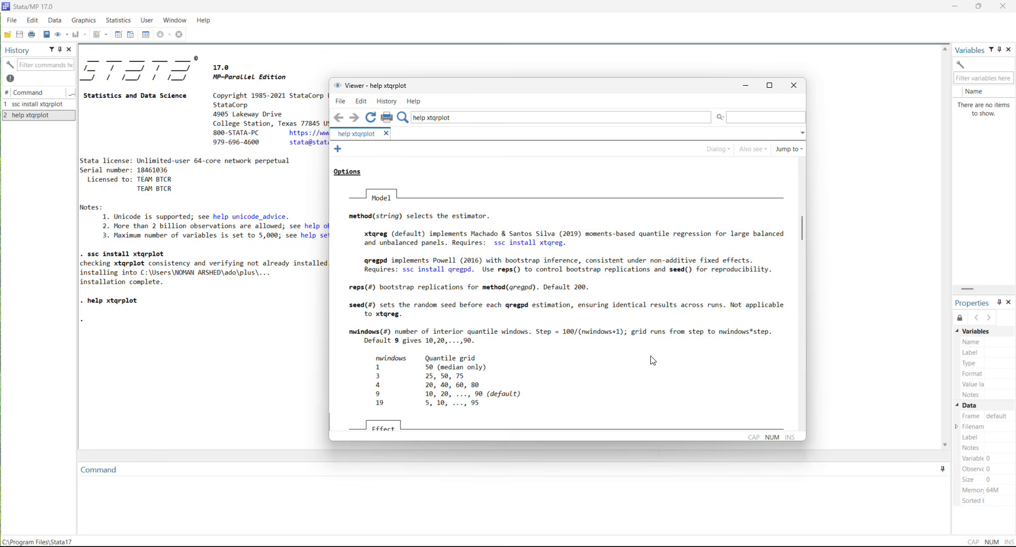
scroll(656, 360, "down", 2)
scroll(653, 361, "down", 1)
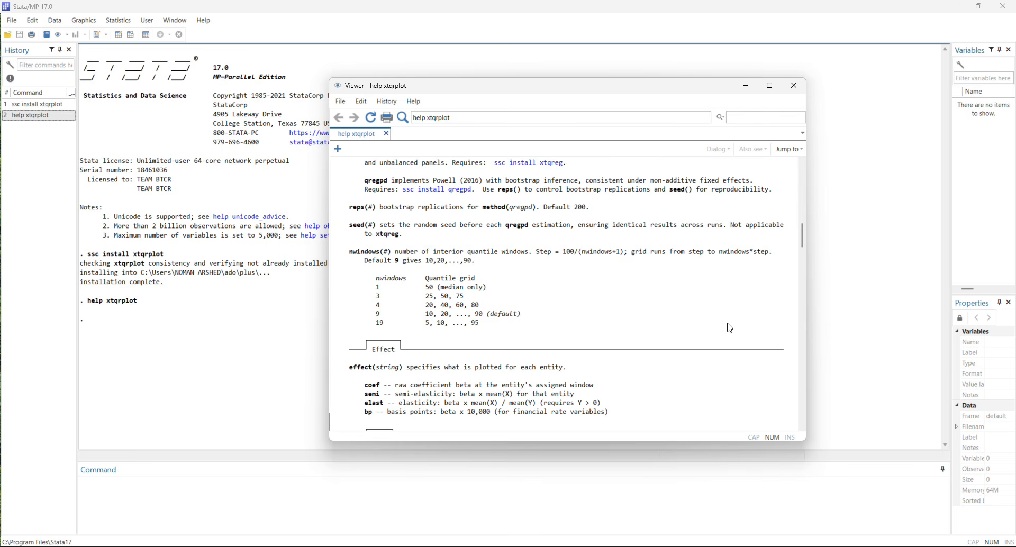
scroll(656, 294, "down", 8)
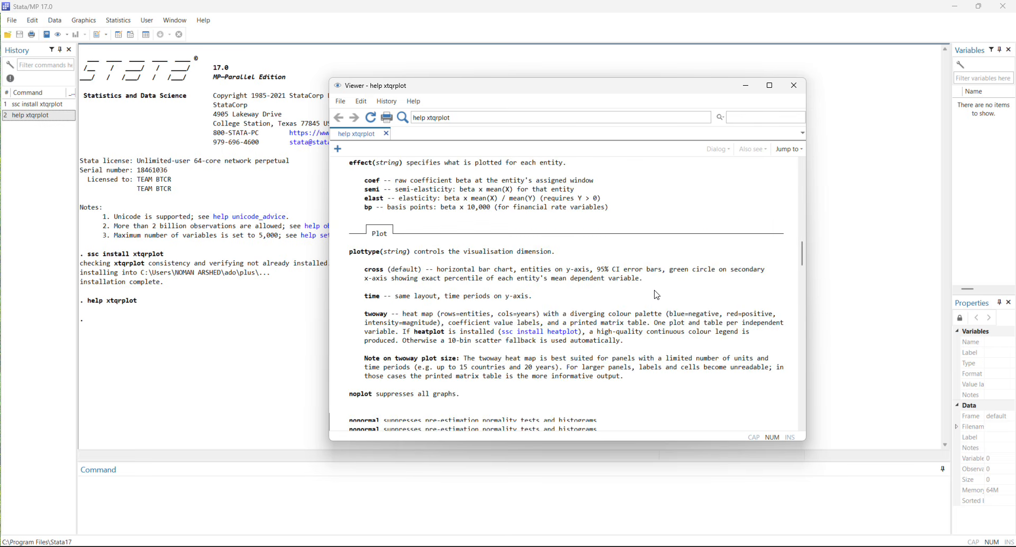
scroll(656, 294, "down", 1)
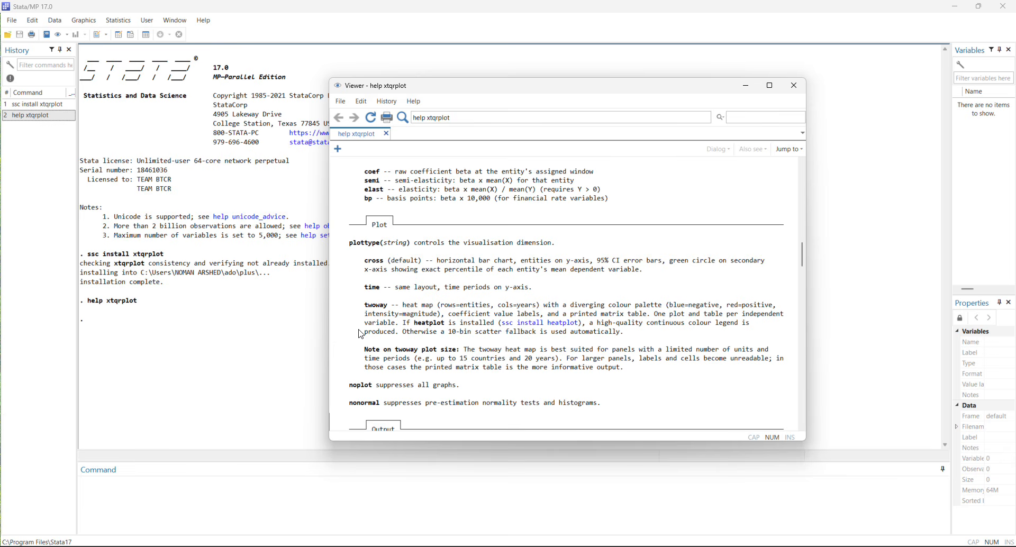
Read the help sections on effect types, internal quality checks and the output produced.
scroll(498, 374, "down", 10)
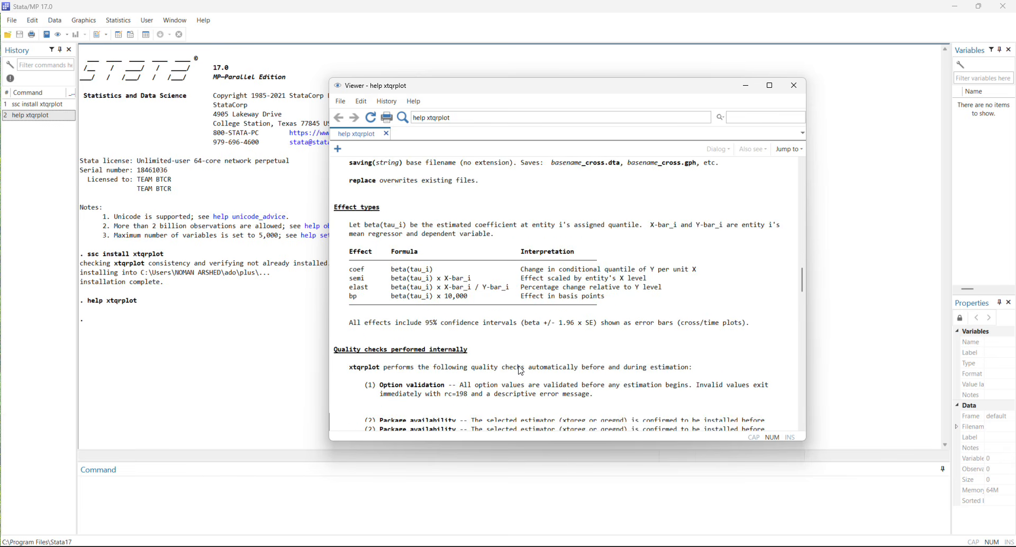
scroll(520, 371, "down", 8)
scroll(422, 232, "up", 3)
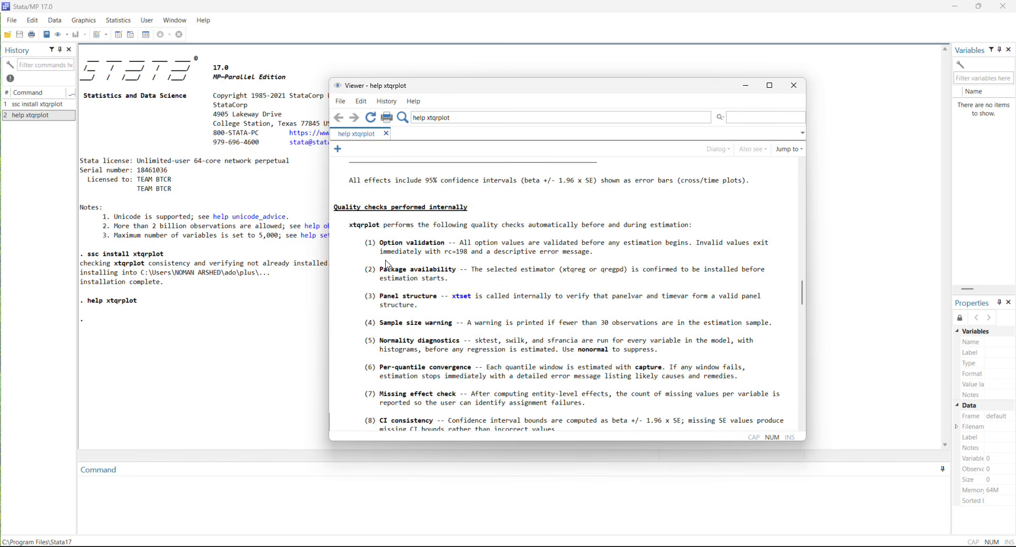
scroll(513, 268, "down", 7)
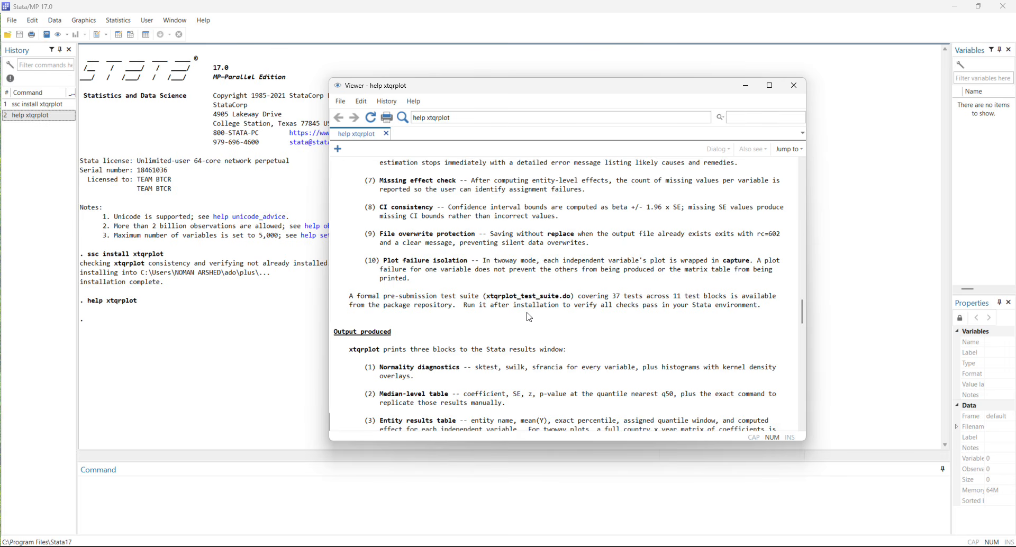
scroll(529, 318, "down", 4)
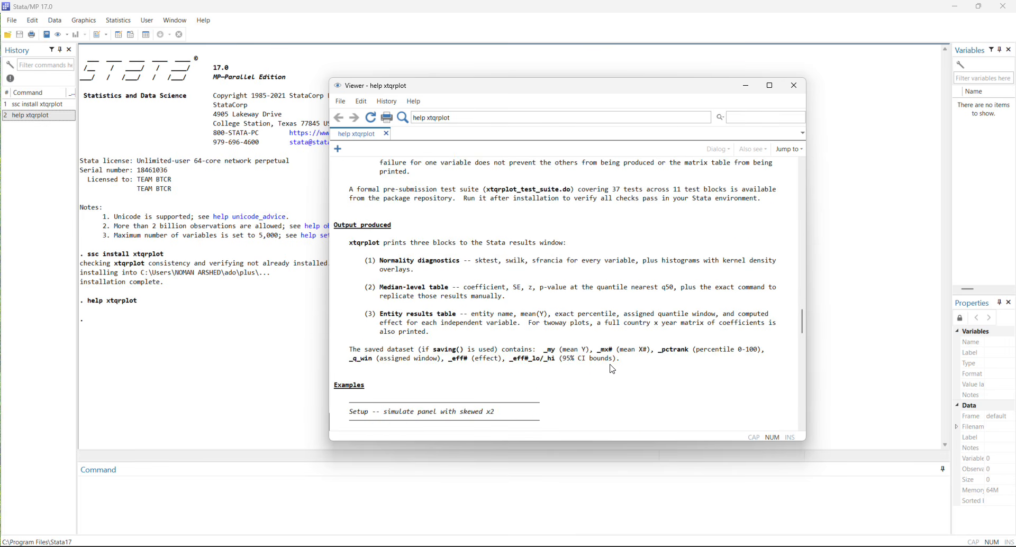
Copy the panel simulation setup commands from the help examples, from clear through xtset country_id year, and move the help viewer aside.
scroll(612, 369, "down", 7)
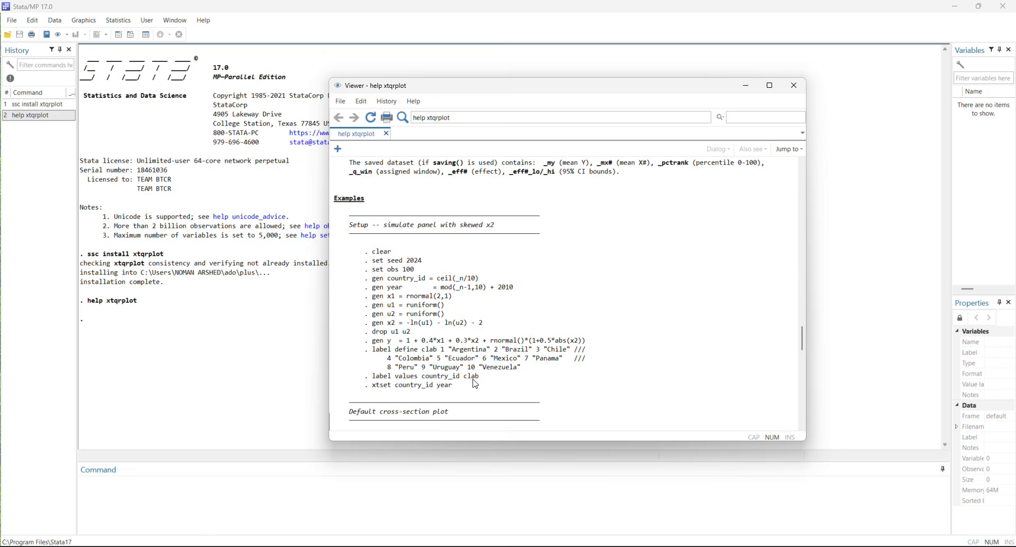
left_click_drag(471, 386, 325, 252)
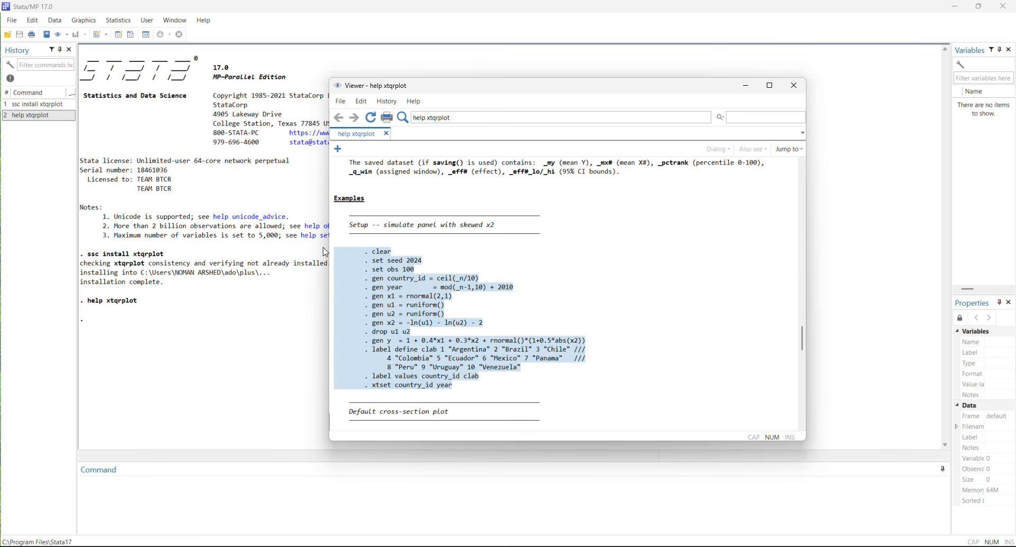
right_click(415, 312)
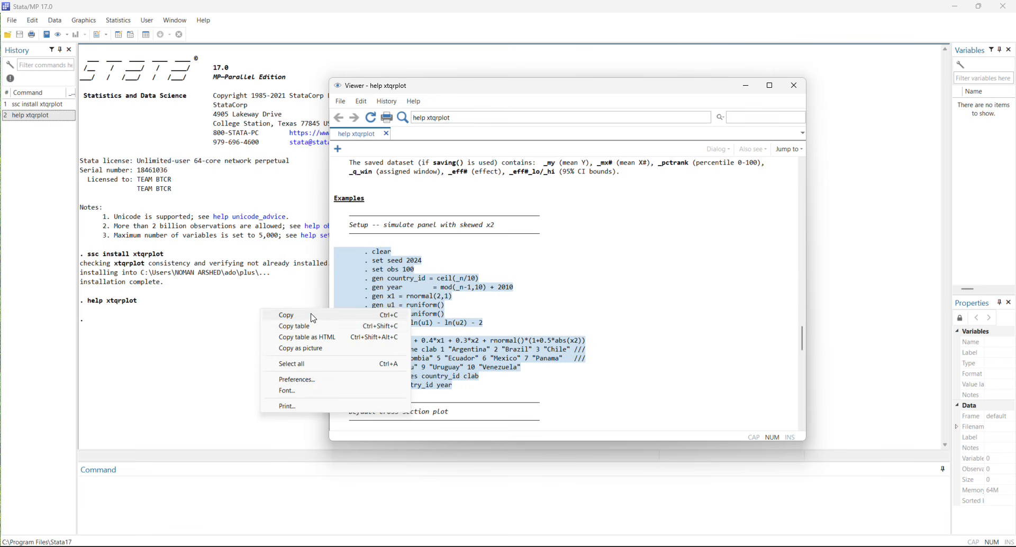
left_click(311, 316)
left_click_drag(525, 86, 0, 111)
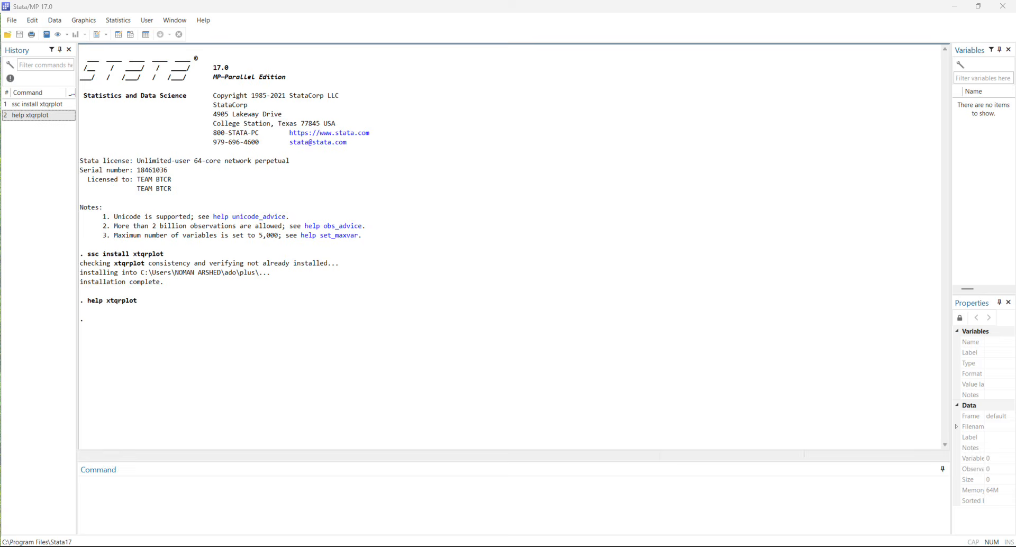
Paste the setup code for execution and merge the three-line label define clab command into one line without /// continuations.
left_click(253, 518)
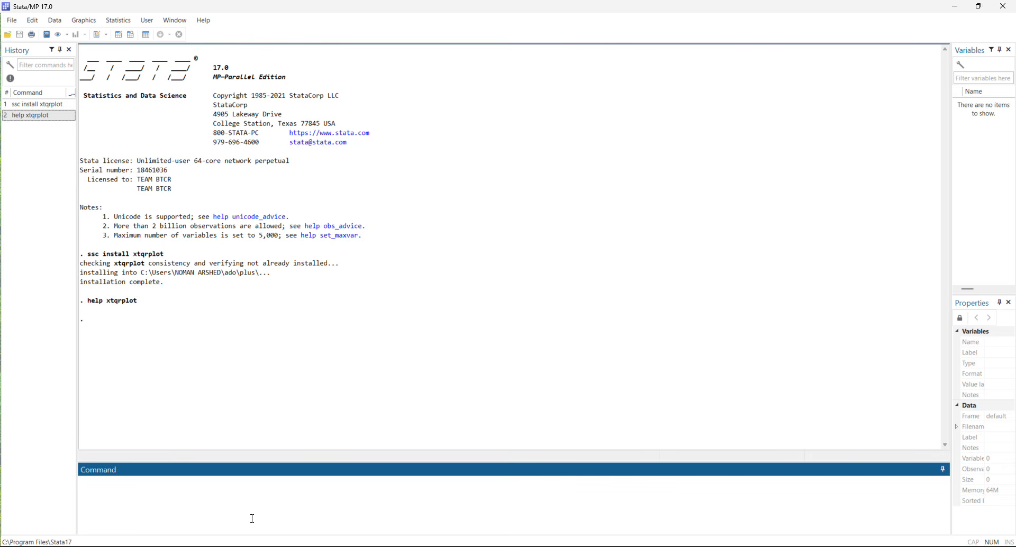
key("ctrl+v")
scroll(175, 494, "up", 1)
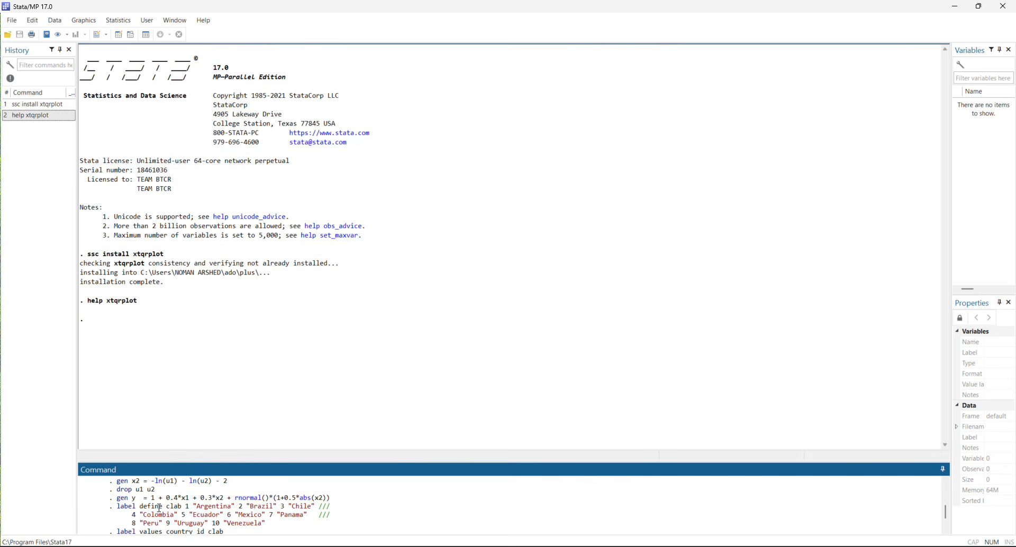
key("BackSpace")
key("BackSpace")
key("BackSpace")
key("BackSpace")
key("BackSpace")
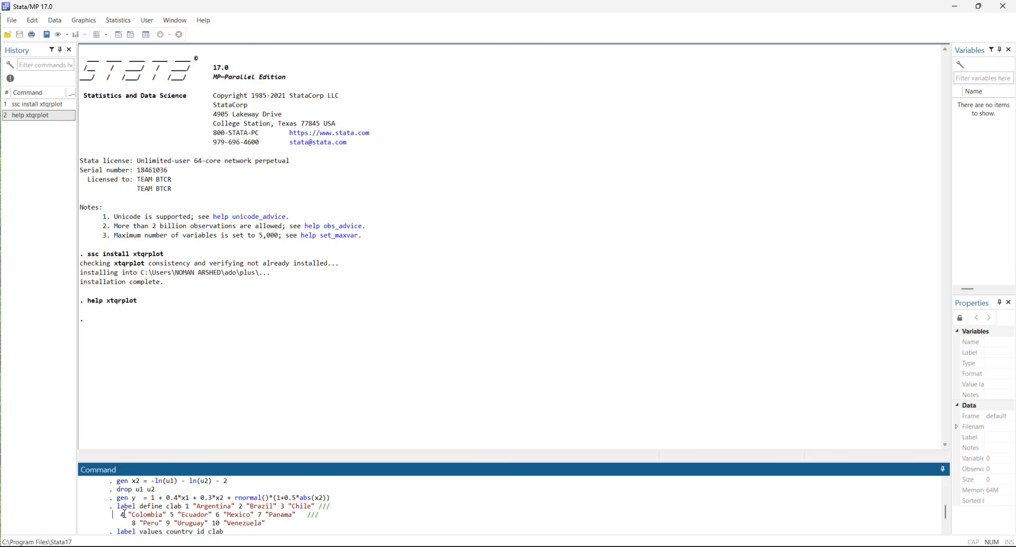
key("BackSpace")
key("BackSpace")
key("BackSpace")
key("BackSpace")
key("BackSpace")
key("BackSpace")
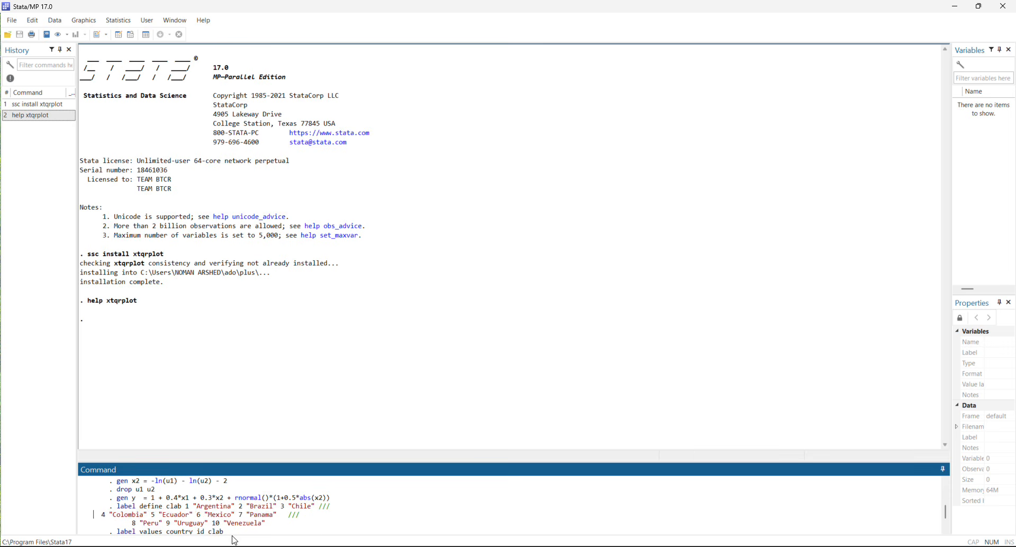
key("BackSpace")
key("BackSpace")
key("BackSpace")
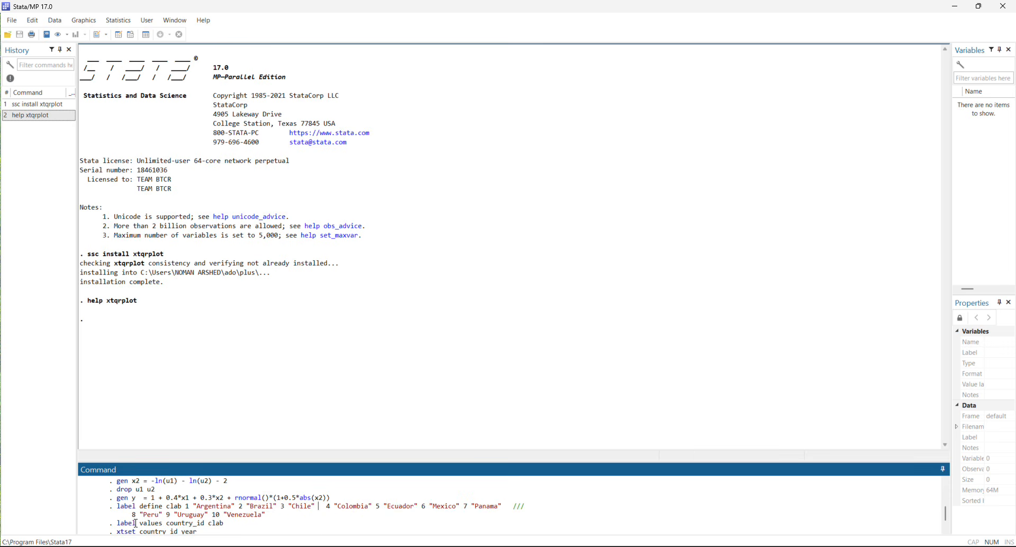
key("BackSpace")
key("BackSpace")
key("BackSpace")
key("BackSpace")
key("BackSpace")
key("BackSpace")
key("BackSpace")
key("BackSpace")
key("BackSpace")
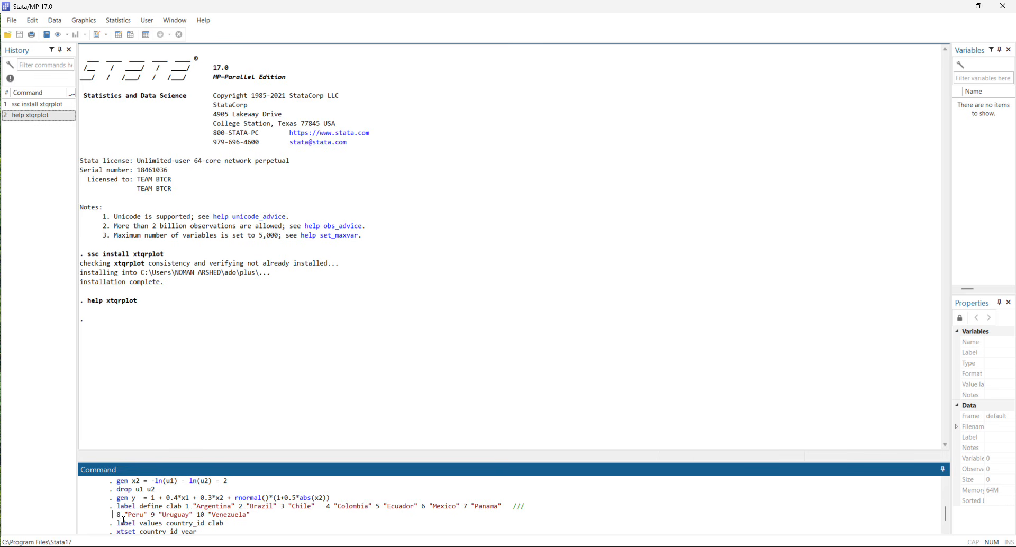
key("BackSpace")
key("BackSpace")
key("BackSpace")
key("BackSpace")
key("BackSpace")
key("BackSpace")
key("BackSpace")
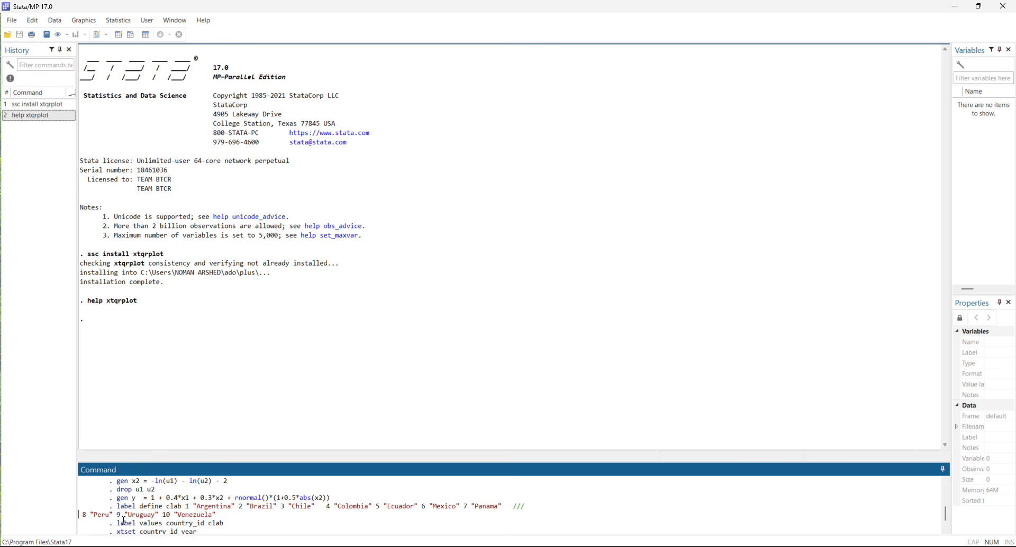
Run the panel simulation setup commands and review their output through xtset country_id year.
key("Return")
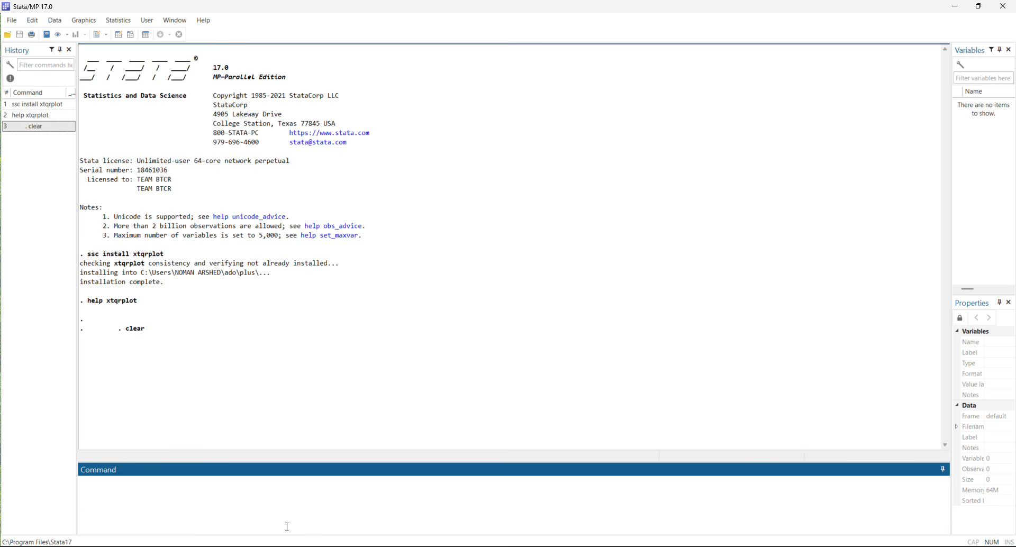
scroll(186, 296, "up", 5)
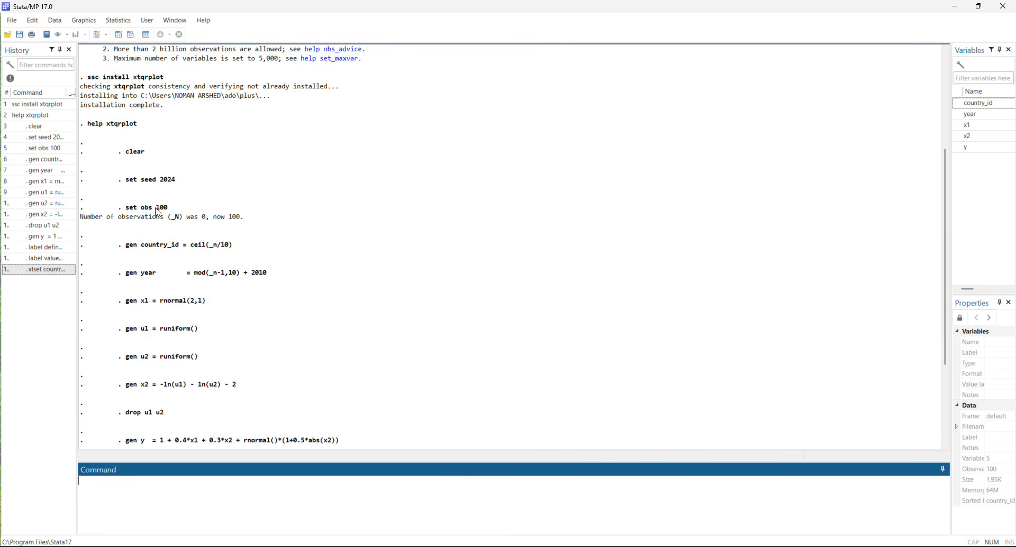
scroll(159, 215, "down", 2)
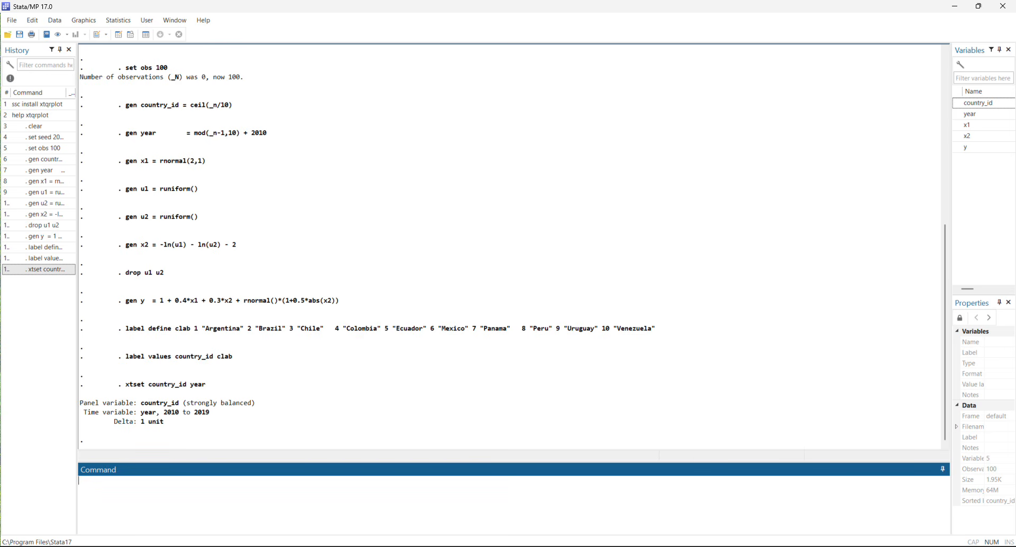
Run the default cross-section plot command xtqrplot y x1 x2, panelvar(country_id) timevar(year).
key("alt+Tab")
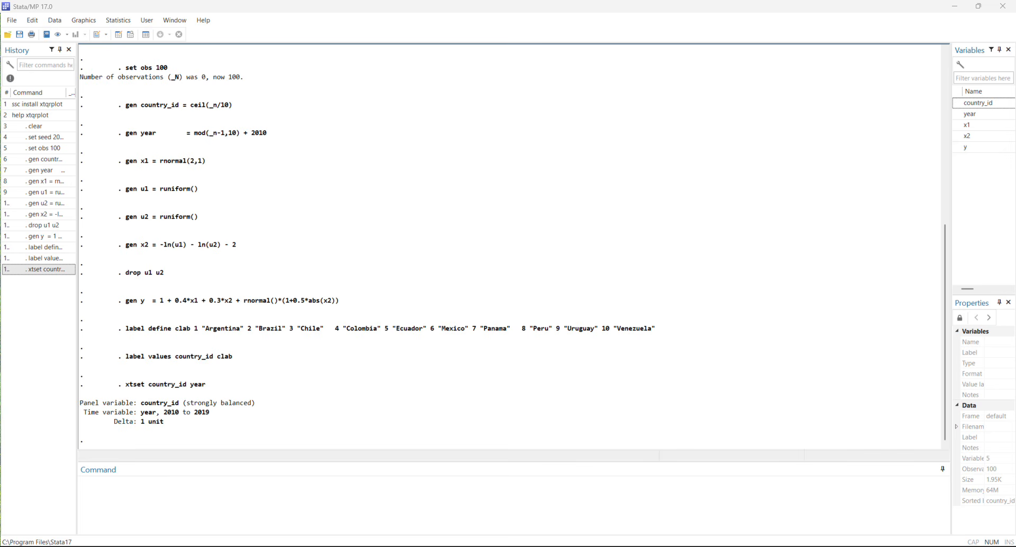
right_click(171, 509)
left_click(195, 465)
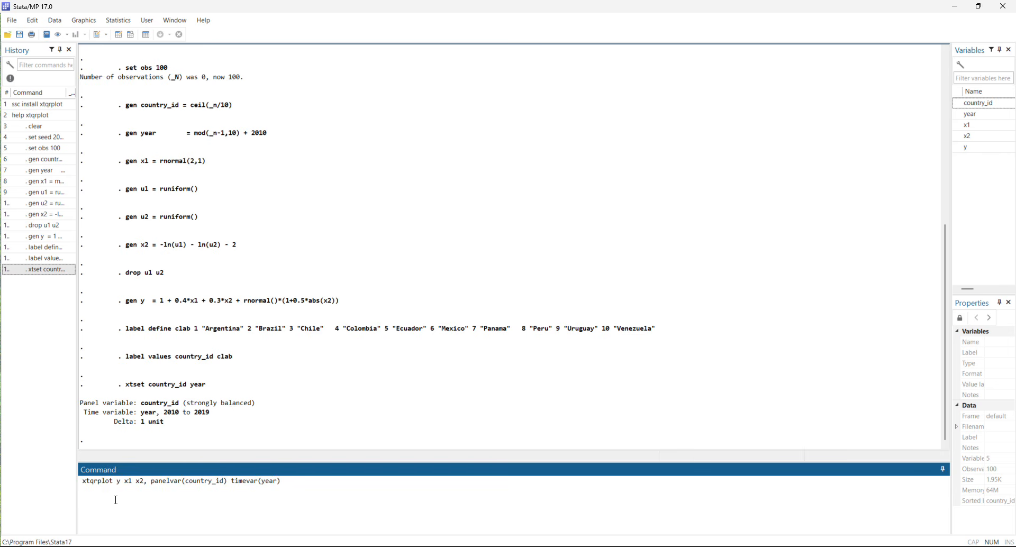
key("Return")
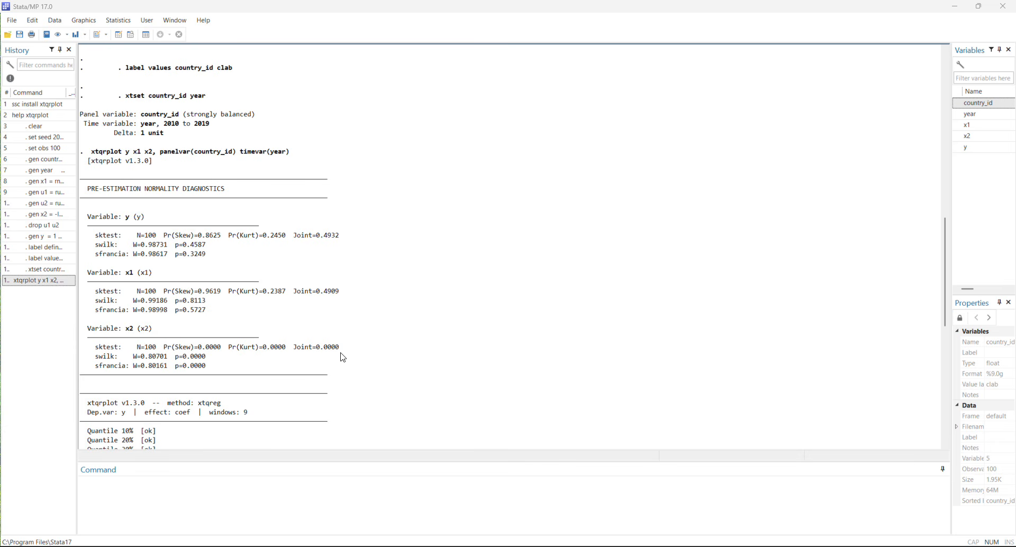
Examine the xtqrplot diagnostics and results tables, and view the distribution histograms of x1 and x2.
scroll(349, 363, "down", 3)
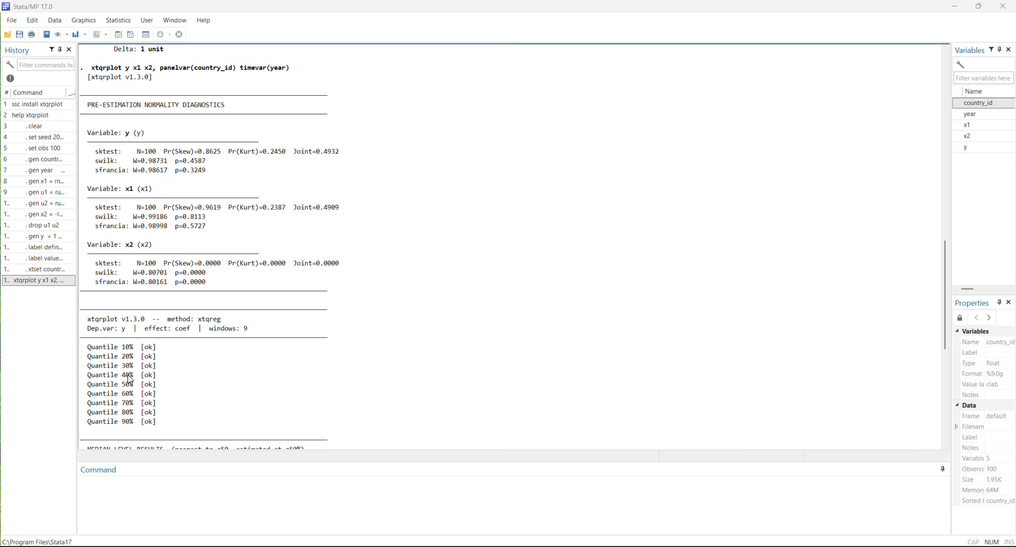
scroll(159, 423, "down", 4)
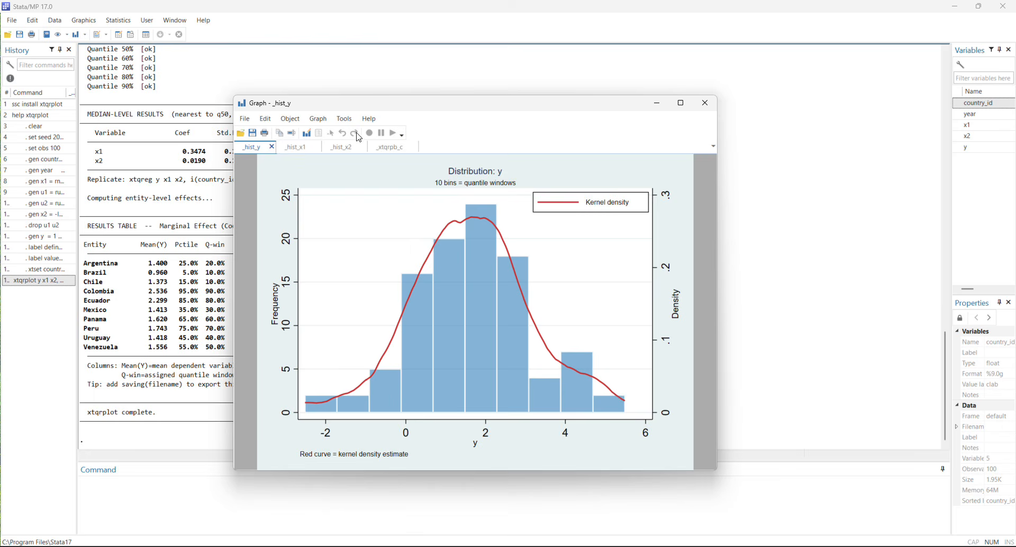
left_click(296, 147)
left_click(339, 149)
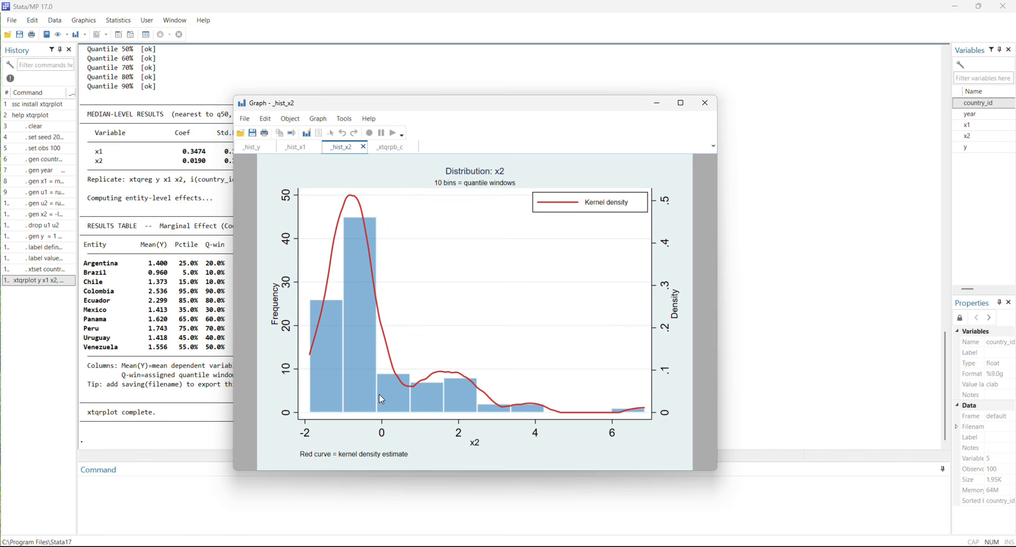
View the combined entity effects graph for x1 and x2 at full size, and close the graph window.
scroll(172, 277, "up", 14)
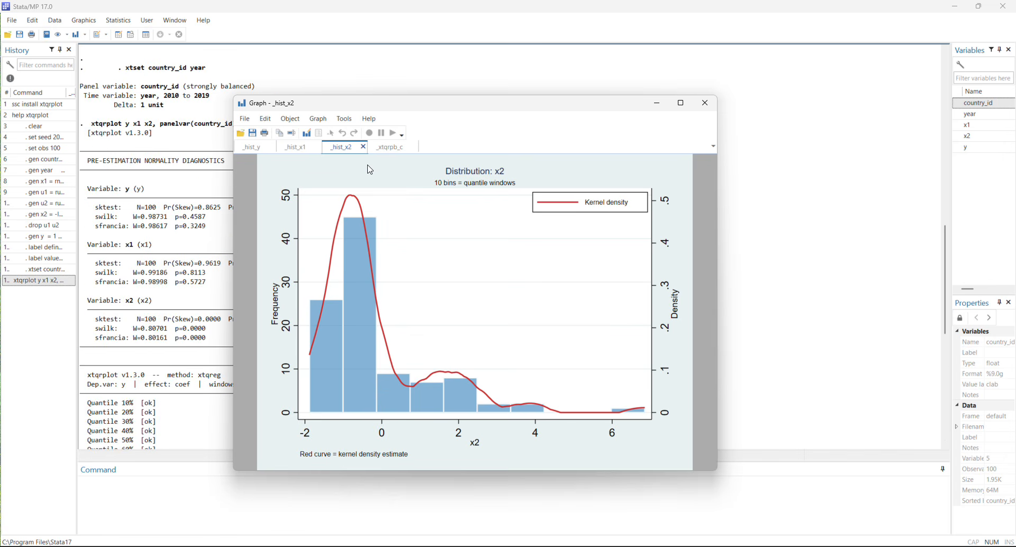
left_click(392, 147)
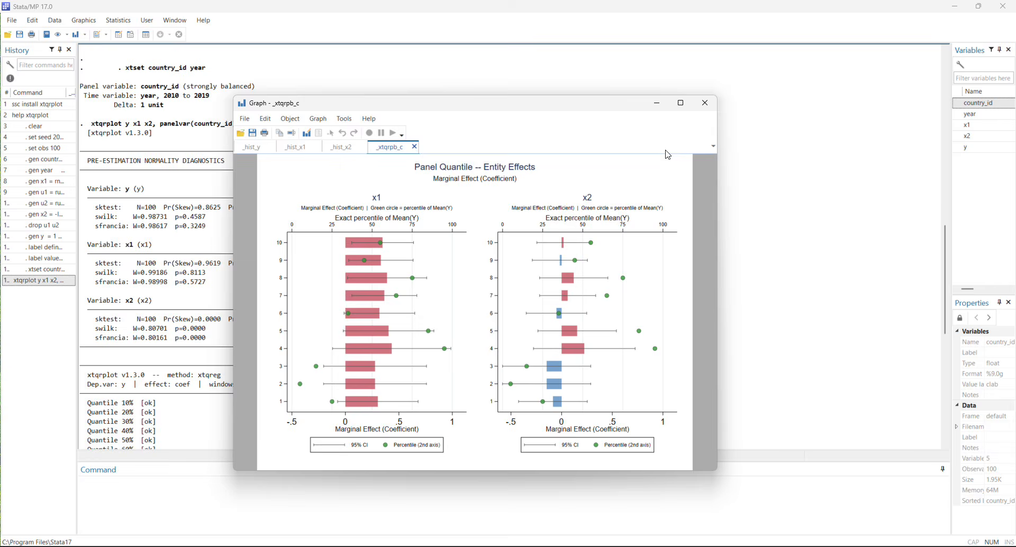
left_click(680, 102)
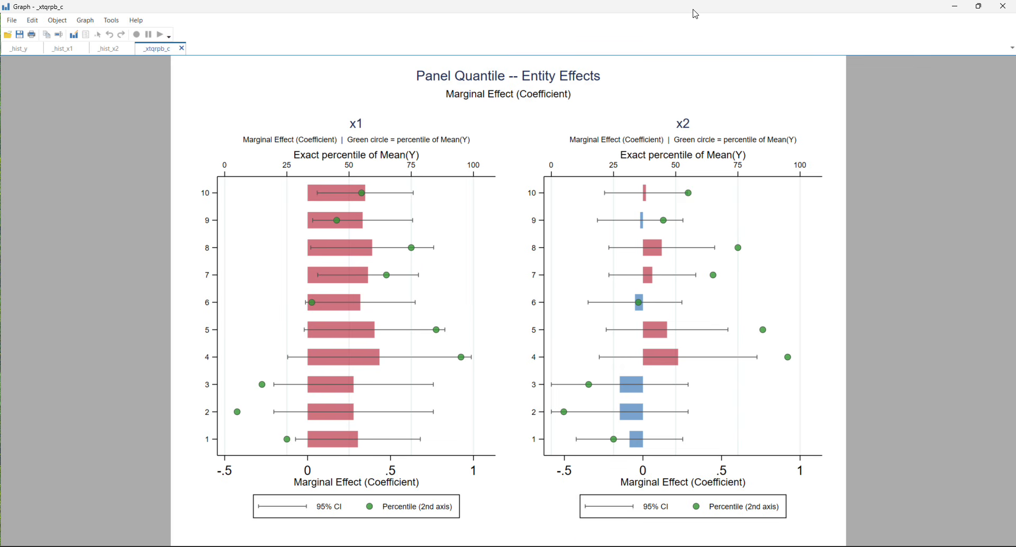
left_click(1003, 6)
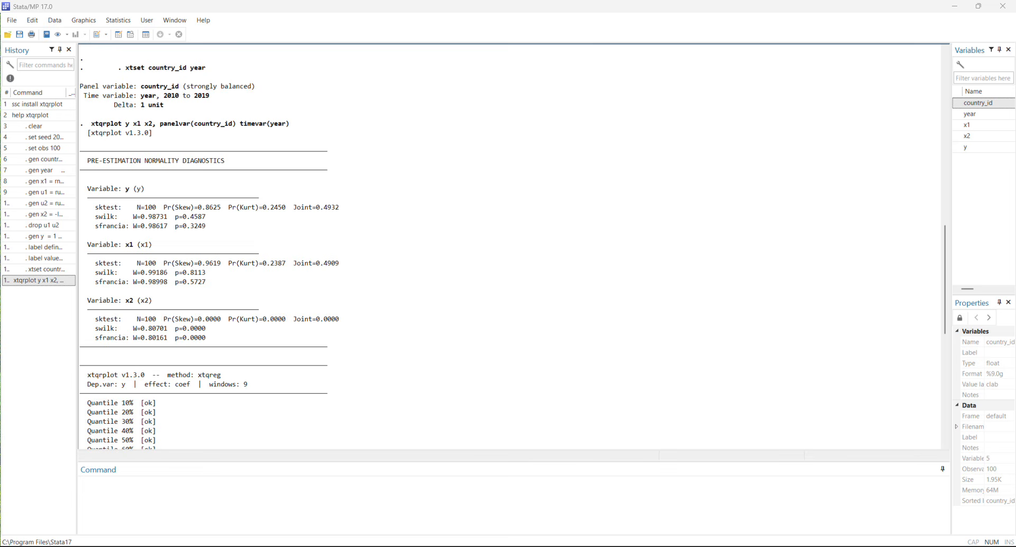
Run the copied xtqrplot y x1 x2 command on one line without ///, with the plot type changed to plottype(time).
left_click(152, 510)
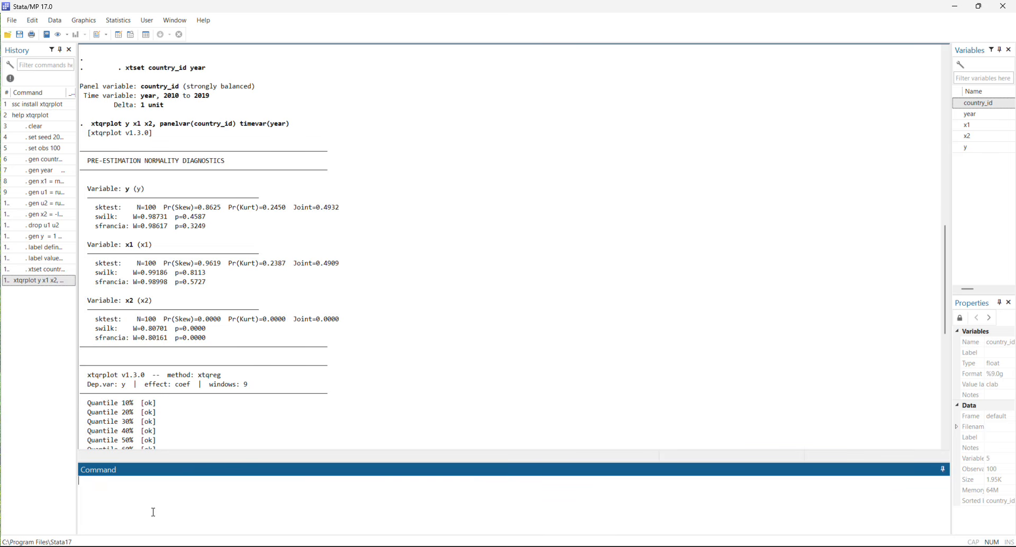
type("xtqrplot y x1 x2, panelvar(country_id) timevar(year) ///               plottype(twoway)")
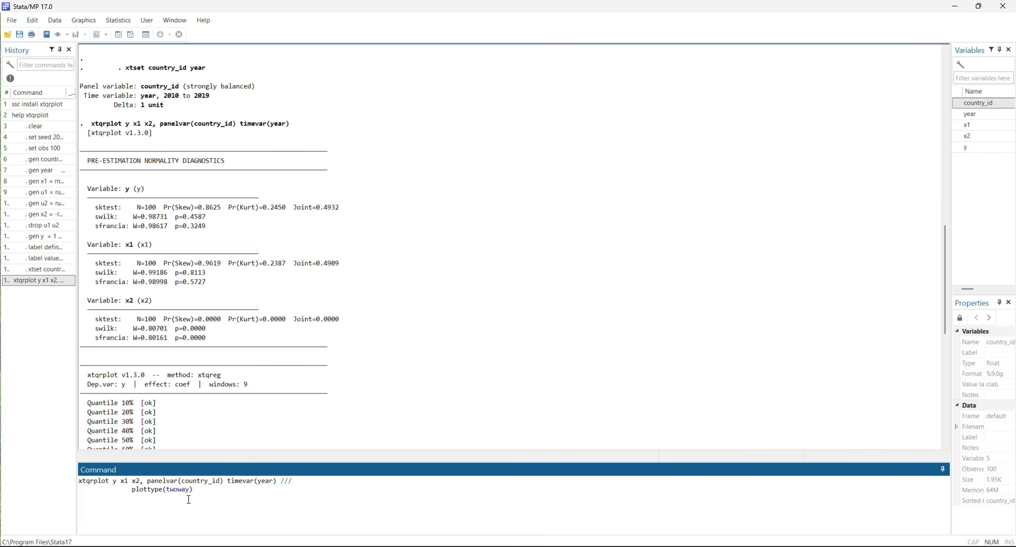
left_click(283, 481)
key("Delete")
key("Delete")
key("Delete")
key("Delete")
key("Delete")
key("Delete")
key("Delete")
key("Delete")
key("Delete")
key("Delete")
key("Delete")
key("Delete")
key("Delete")
key("Delete")
key("Delete")
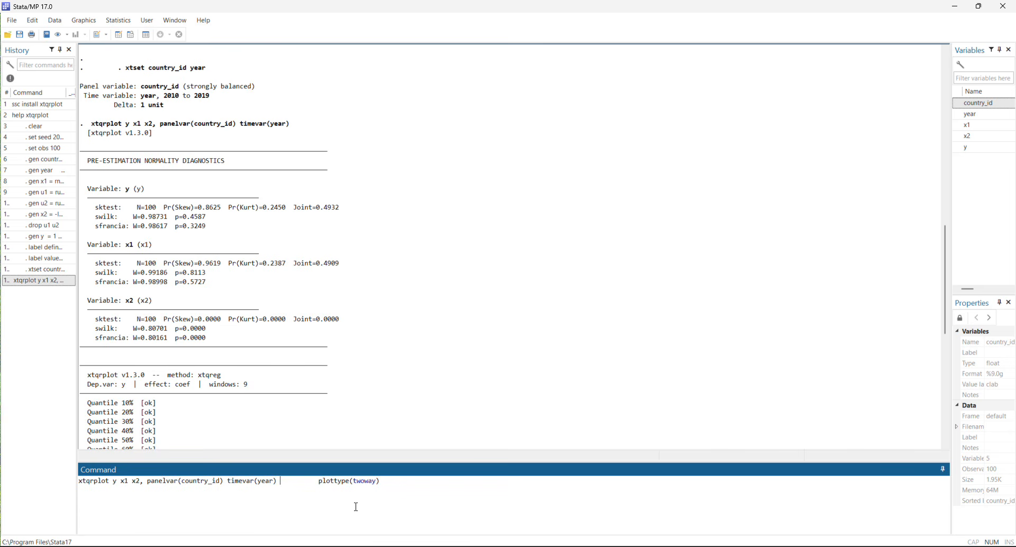
key("Delete")
left_click_drag(319, 481, 343, 483)
type("time")
key("Return")
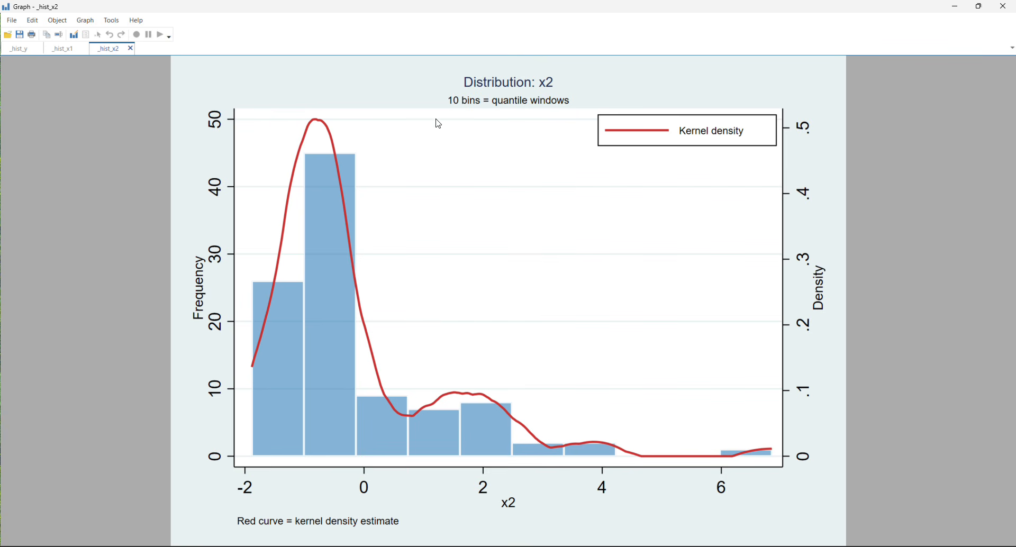
Examine the period results table and the full-size yearly effects graph for x1 and x2, and close the graph window.
left_click_drag(319, 11, 519, 78)
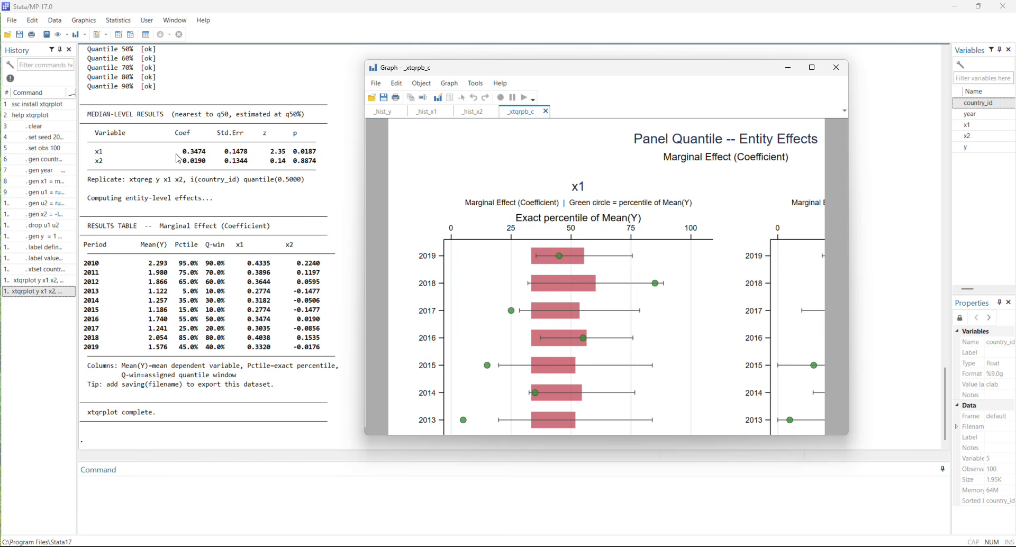
scroll(191, 171, "up", 6)
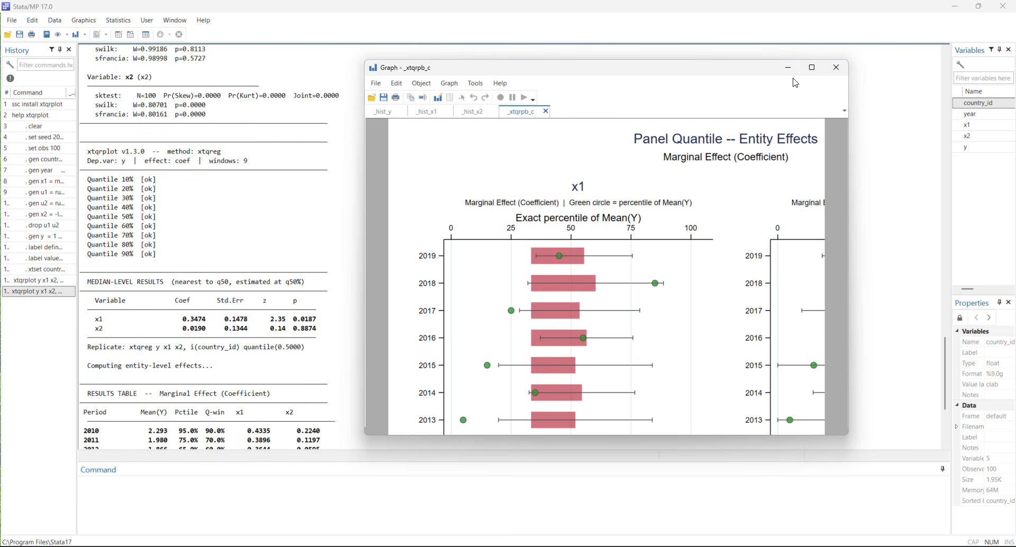
left_click(811, 68)
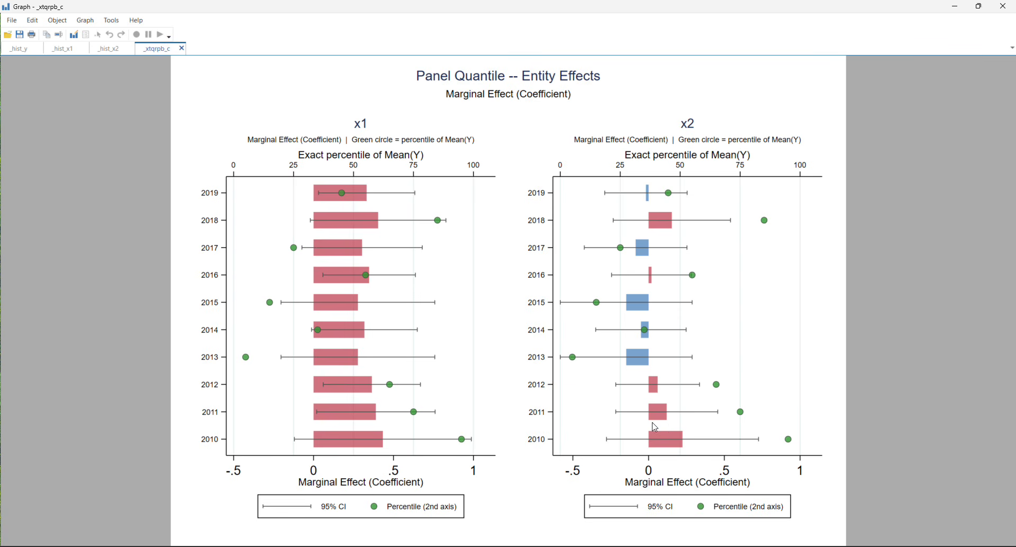
double_click(723, 11)
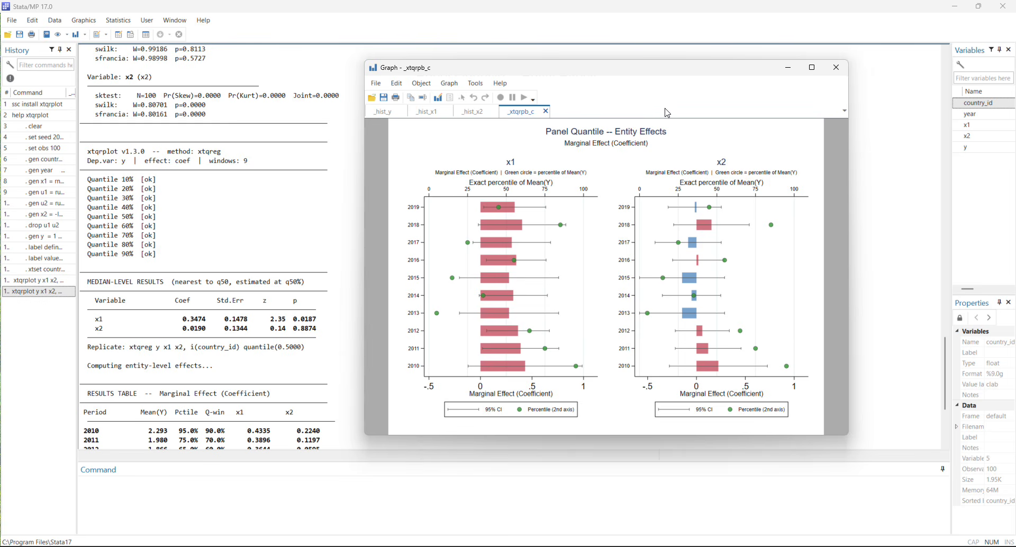
left_click(836, 69)
Run xtqrplot y x1 x2, panelvar(country_id) timevar(year) plottype(twoway) as one line without the /// continuation.
type("xtqrplot y x1 x2, panelvar(country_id) timevar(year) ///               plottype(twoway)")
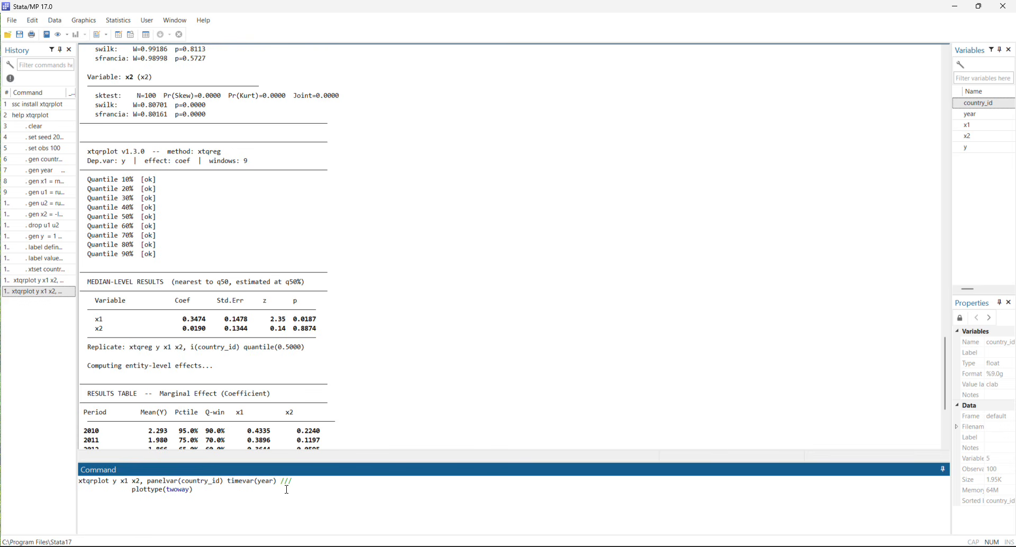
key("Delete")
key("Delete")
key("Delete")
key("Delete")
key("Delete")
key("Delete")
key("Delete")
key("Delete")
key("Delete")
key("Delete")
key("Delete")
key("Delete")
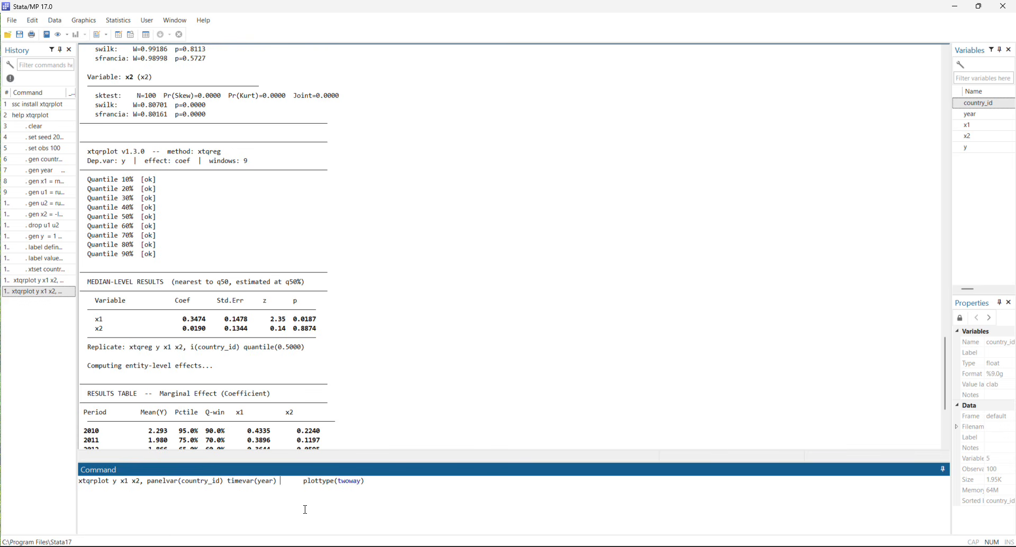
key("Delete")
key("Delete")
key("Delete")
key("Delete")
key("Return")
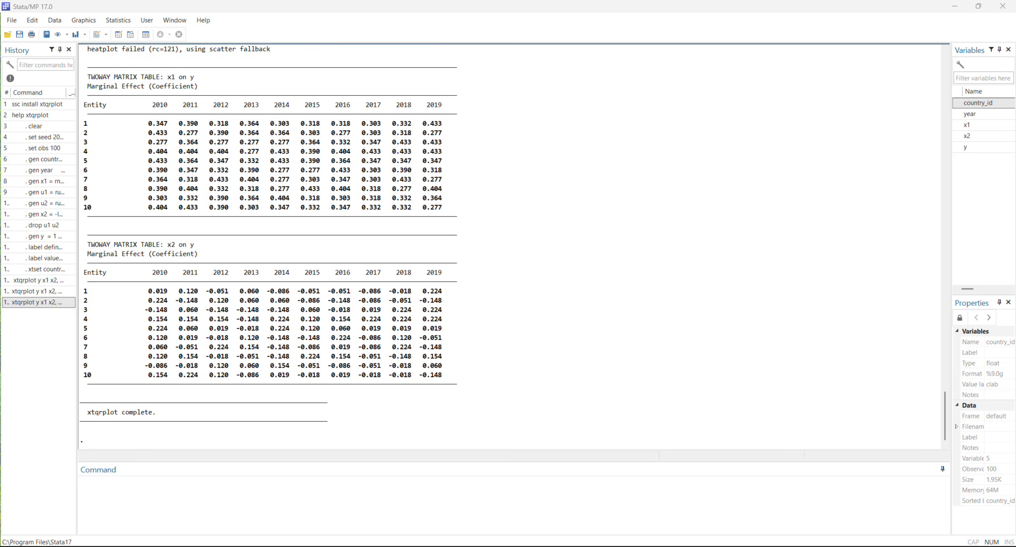
Maximize the effect of x1 on y graph and set its cell value labels to White in the Graph Editor.
left_click(336, 126)
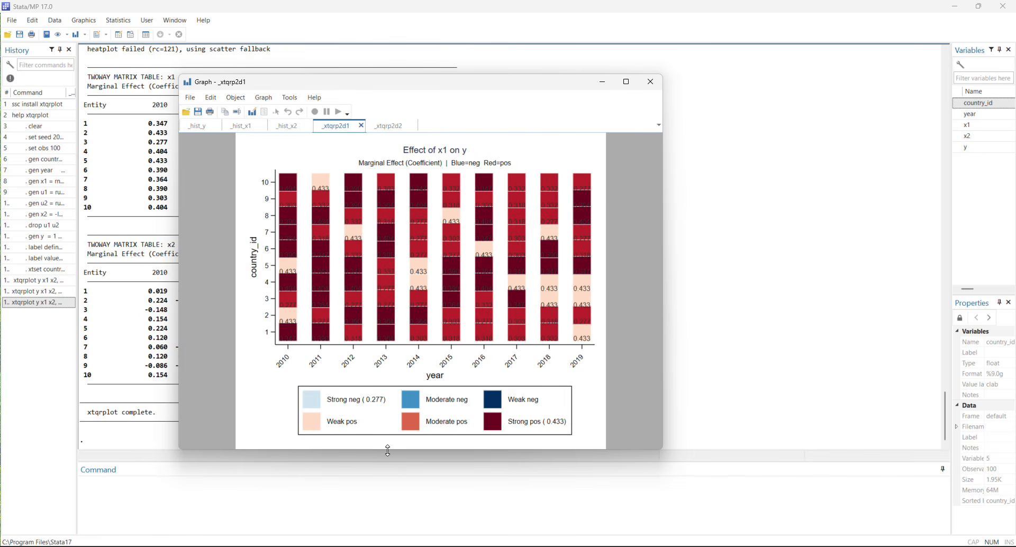
left_click(626, 81)
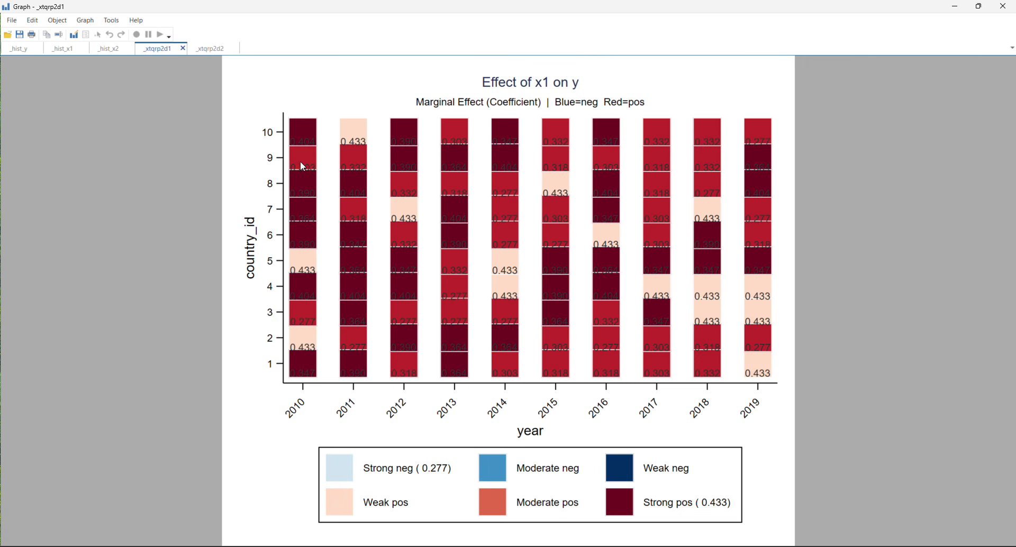
left_click(74, 35)
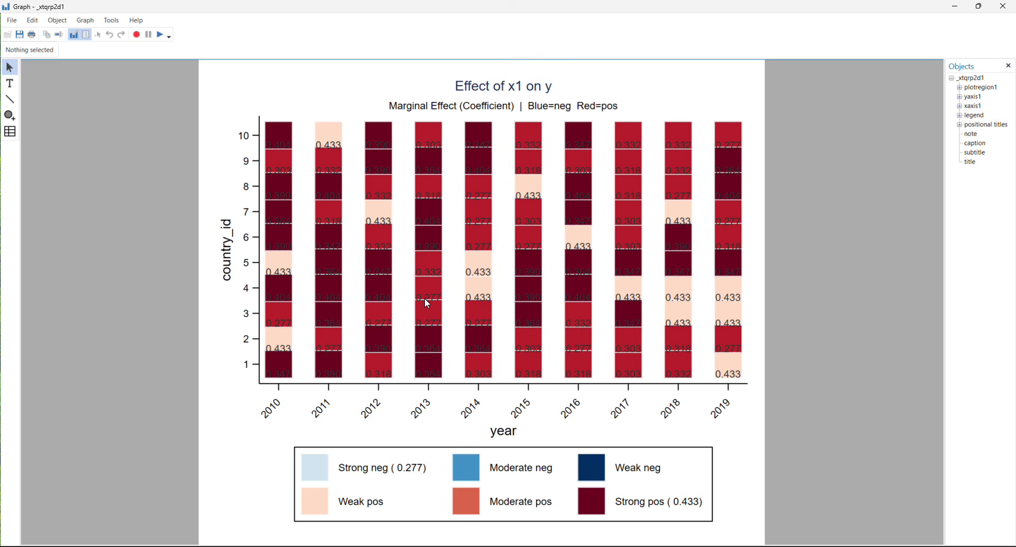
left_click(424, 298)
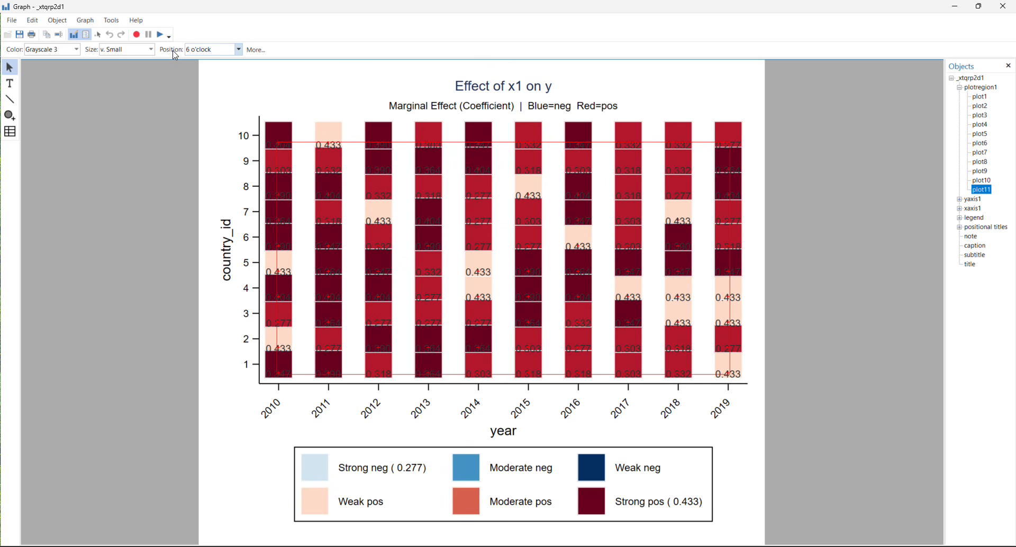
left_click(76, 49)
scroll(45, 109, "up", 10)
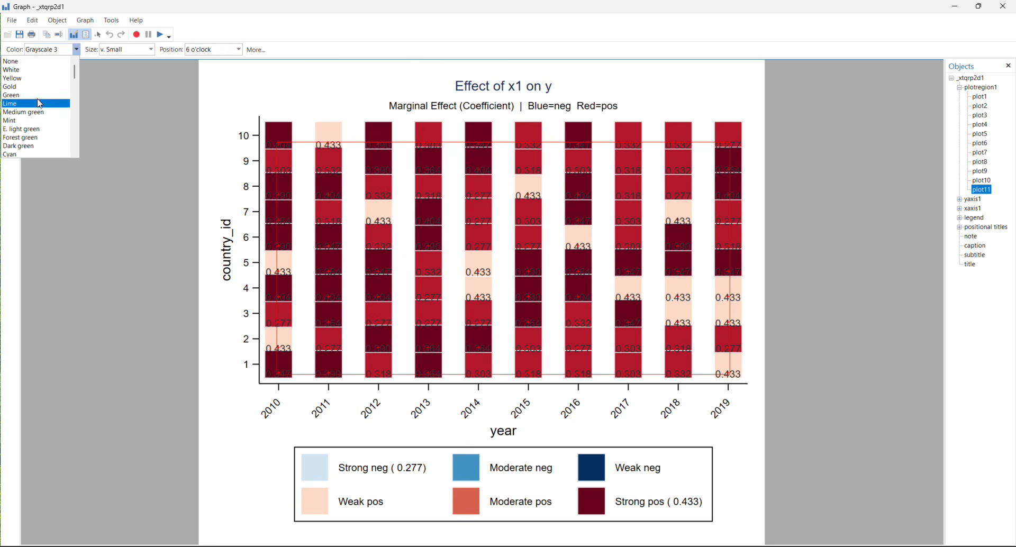
scroll(17, 79, "up", 1)
left_click(17, 78)
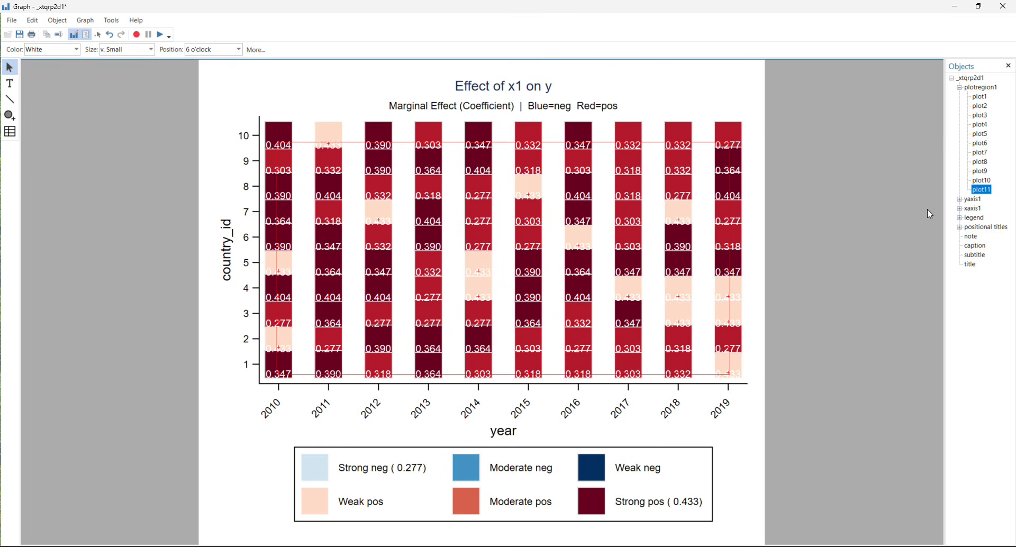
Hide the plot11 value labels in the x1 effect graph and close the graph window without saving the changes.
right_click(982, 191)
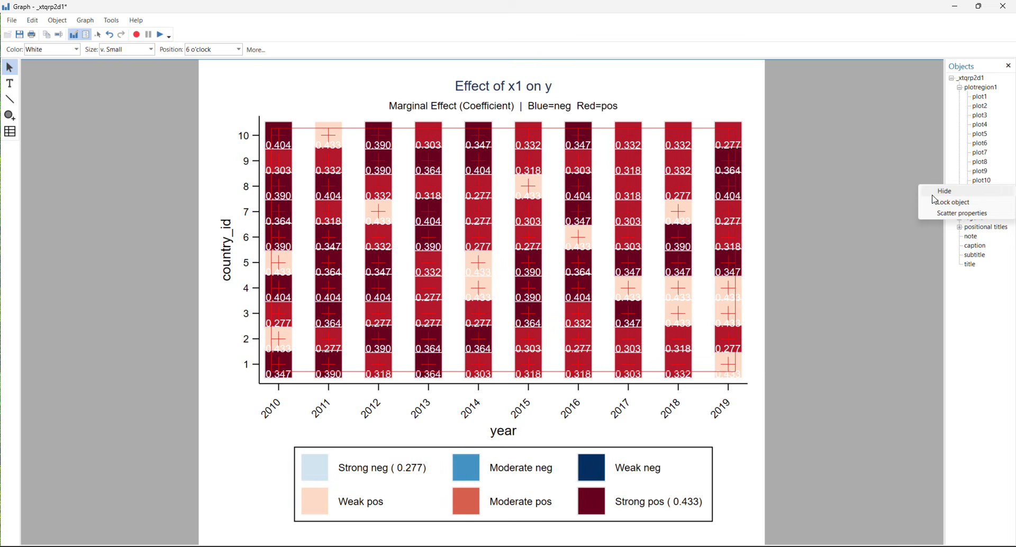
left_click(976, 192)
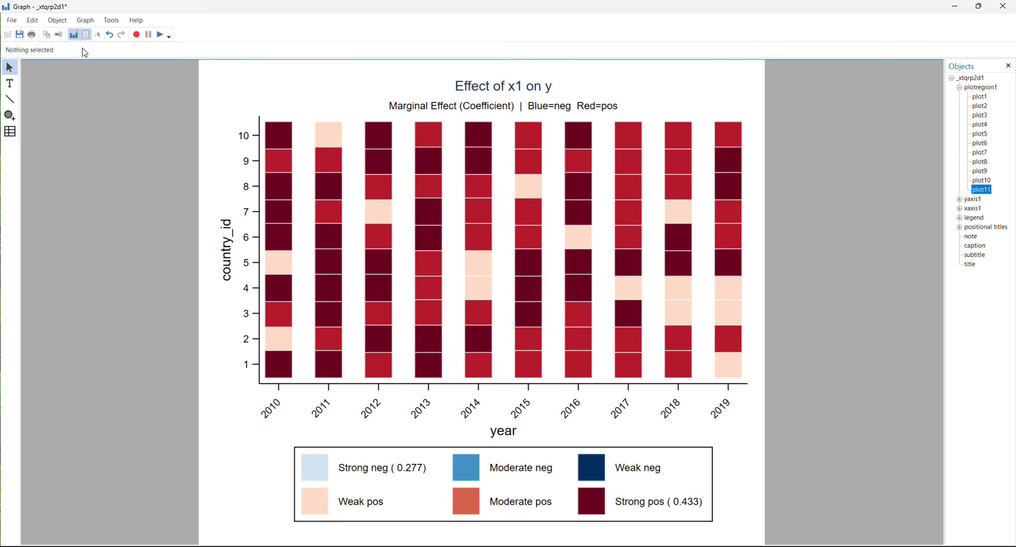
left_click(1001, 6)
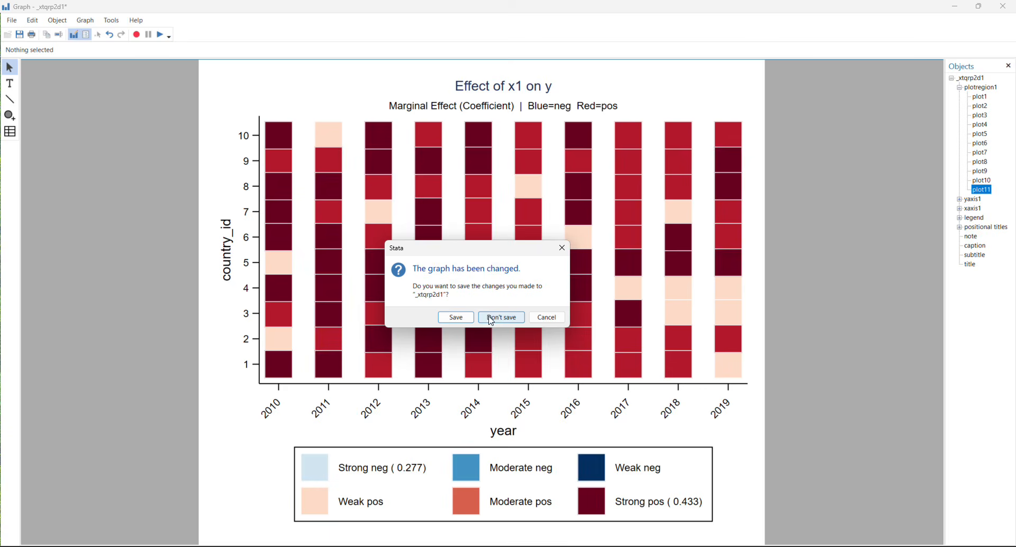
left_click(502, 319)
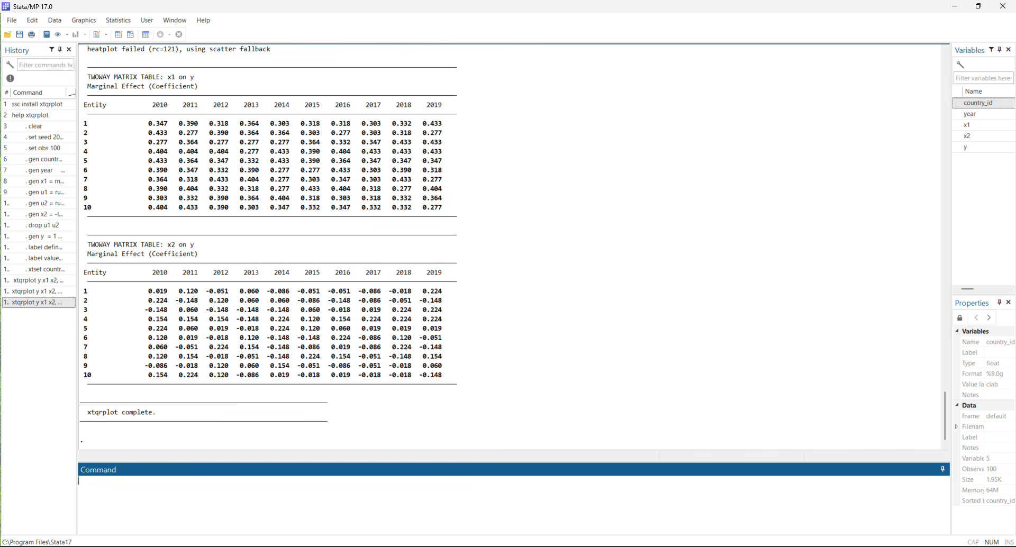
Examine the remaining xtqrplot help examples, including saving(results/out), through to the references, and review the twoway run's results tables.
left_click_drag(1, 117, 484, 97)
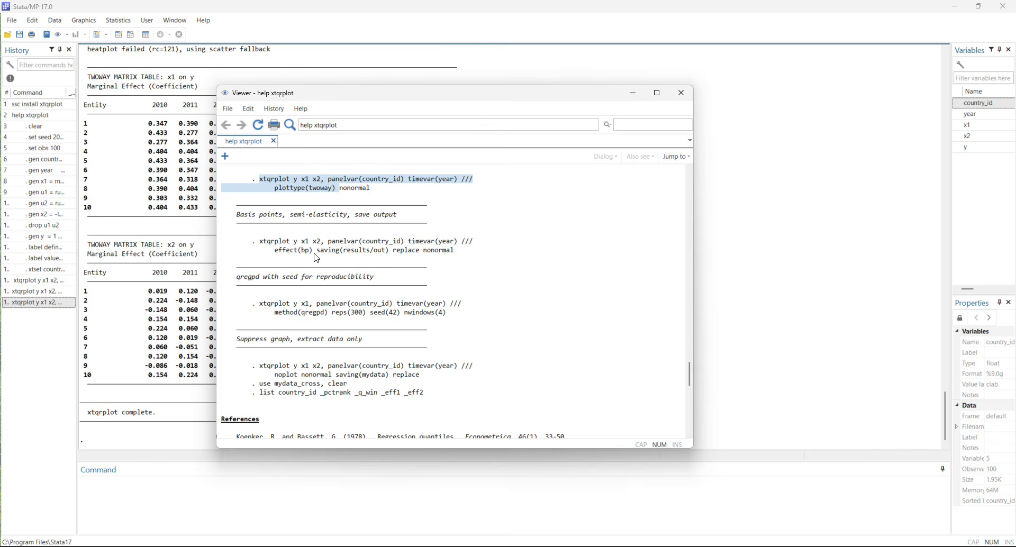
left_click_drag(315, 254, 388, 259)
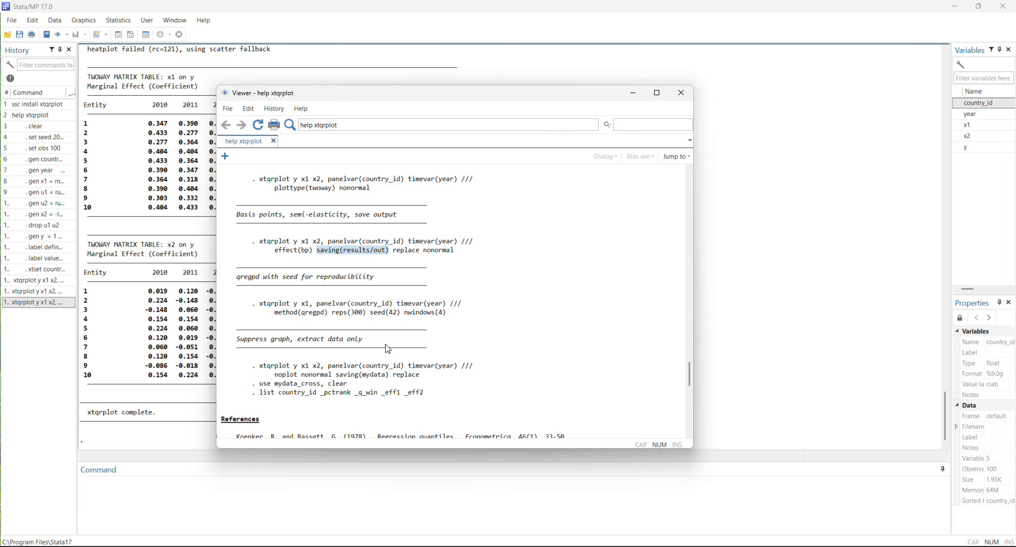
scroll(387, 351, "down", 1)
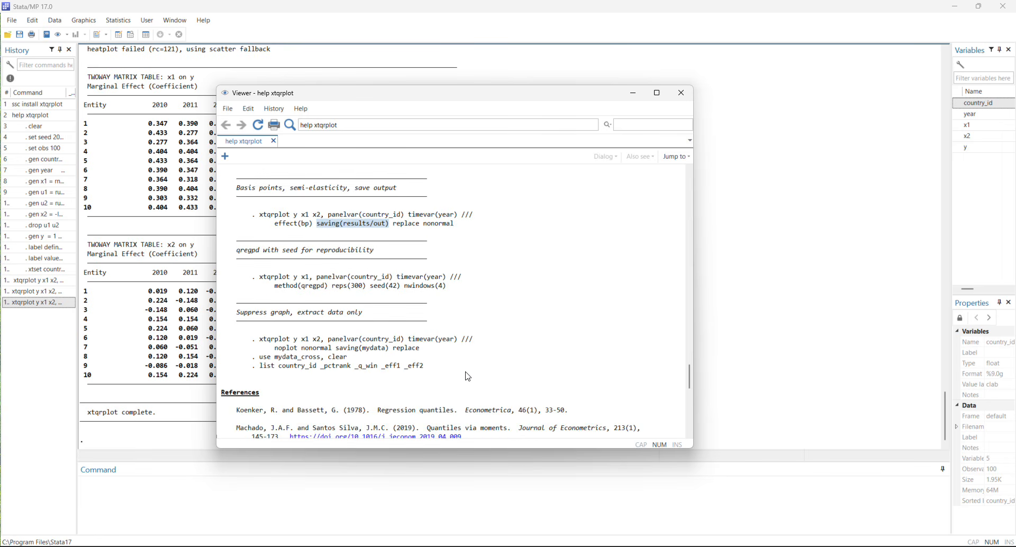
scroll(464, 375, "down", 2)
scroll(464, 375, "down", 1)
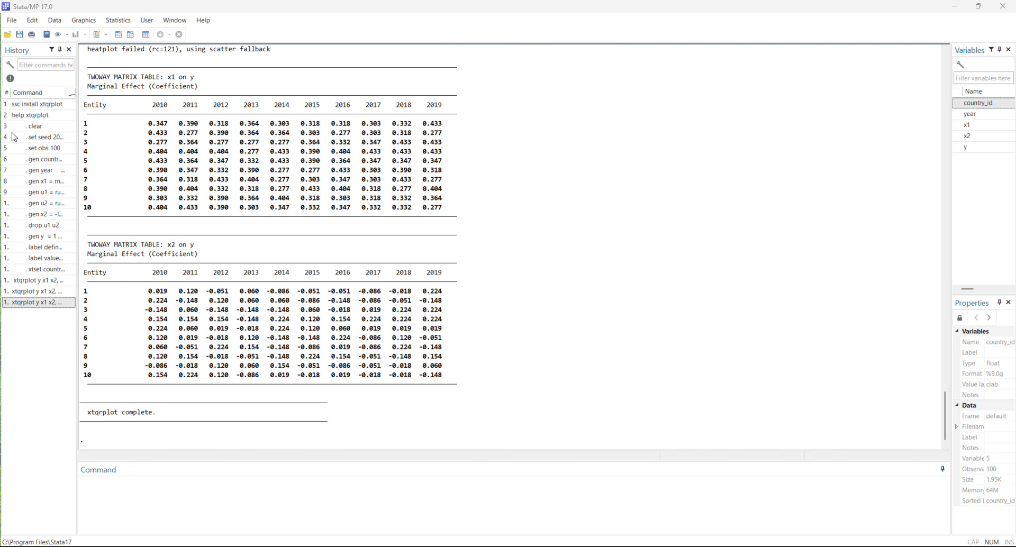
scroll(359, 362, "up", 7)
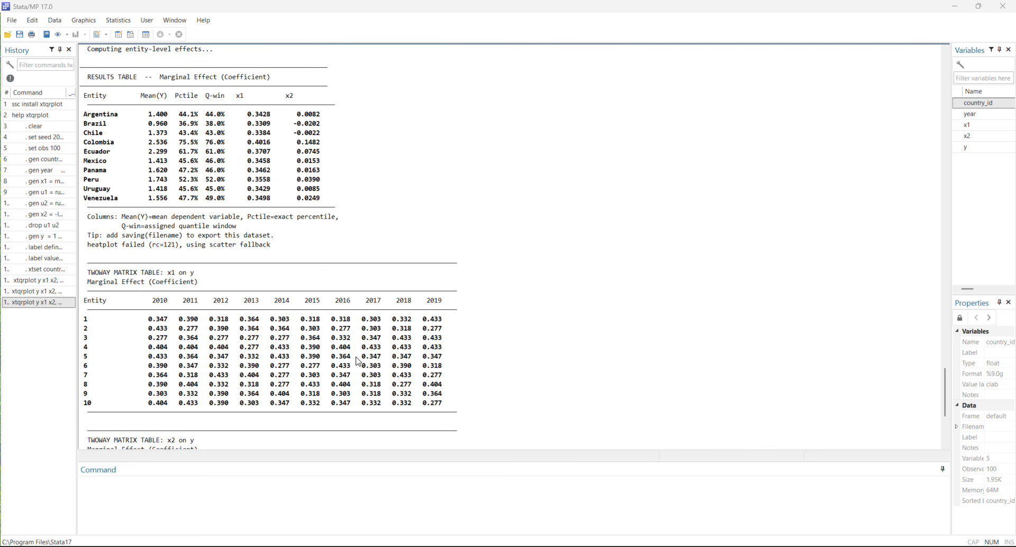
scroll(358, 361, "up", 2)
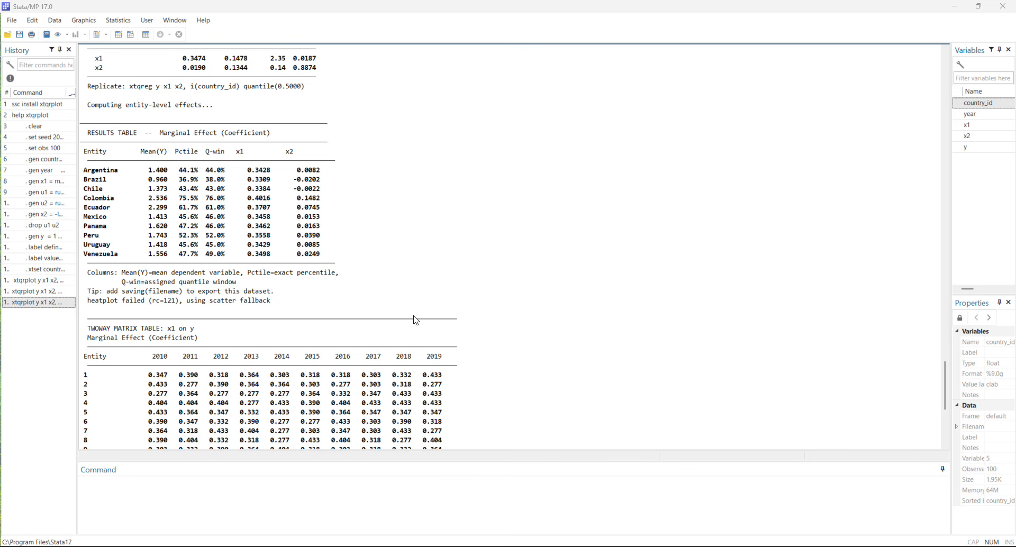
Paste the copied xtqrplot version 1.3.0 package citation as text for the next command without executing it.
left_click(287, 507)
type("Arshed, N. (2025). xtqrplot: Entity-specific marginal effects from panel quantile regression. Stata package version 1.3.0. Sunway University.")
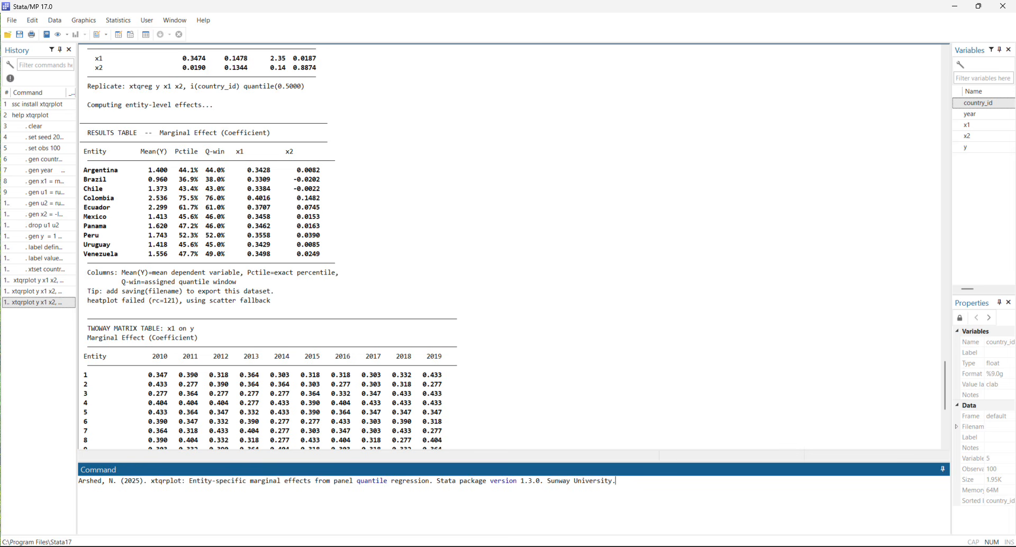
left_click(614, 427)
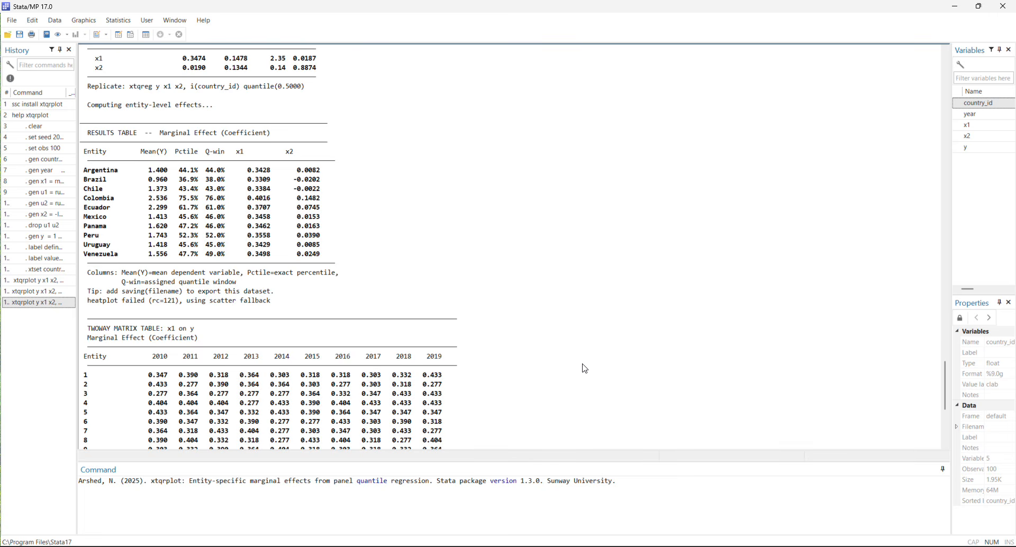